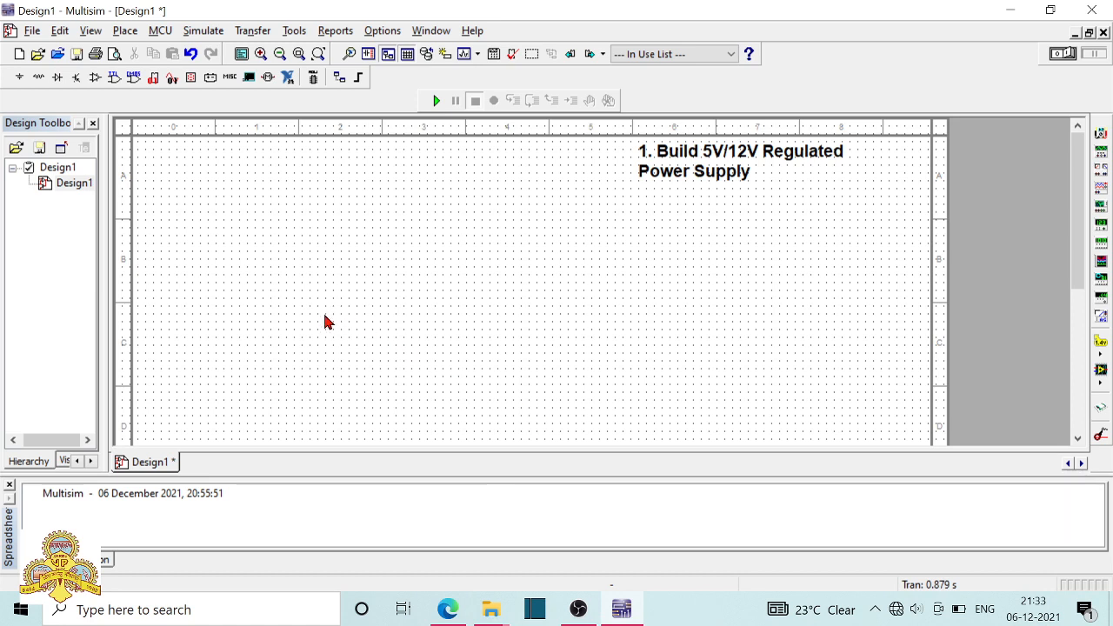
Step: Place an AC_POWER source from the POWER_SOURCES family near the left edge of the schematic sheet
left_click(19, 78)
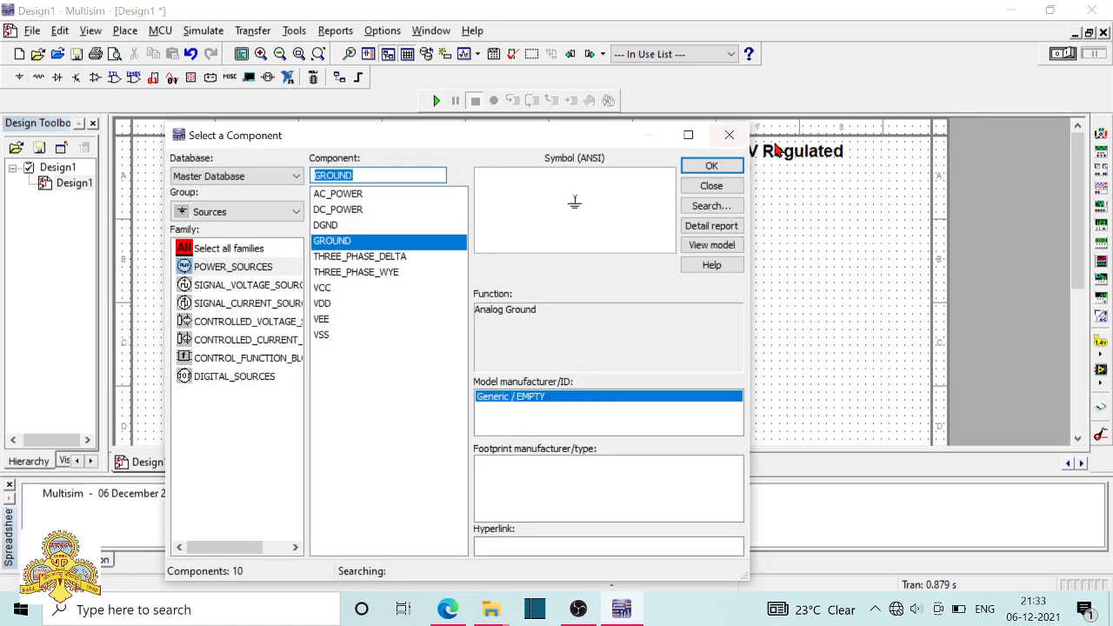
left_click(728, 135)
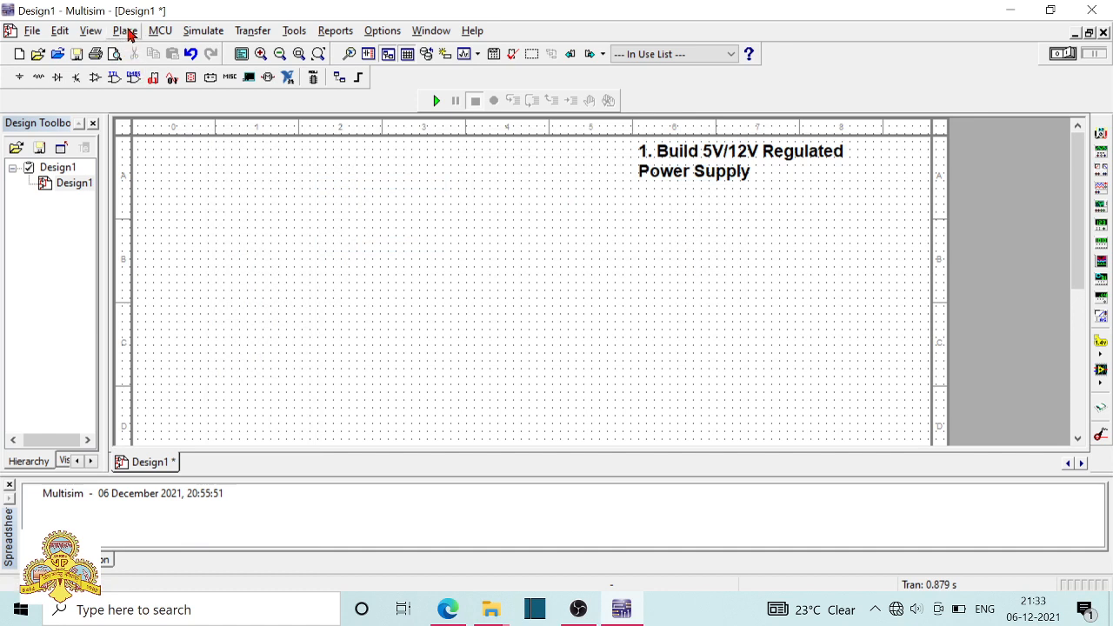
left_click(126, 31)
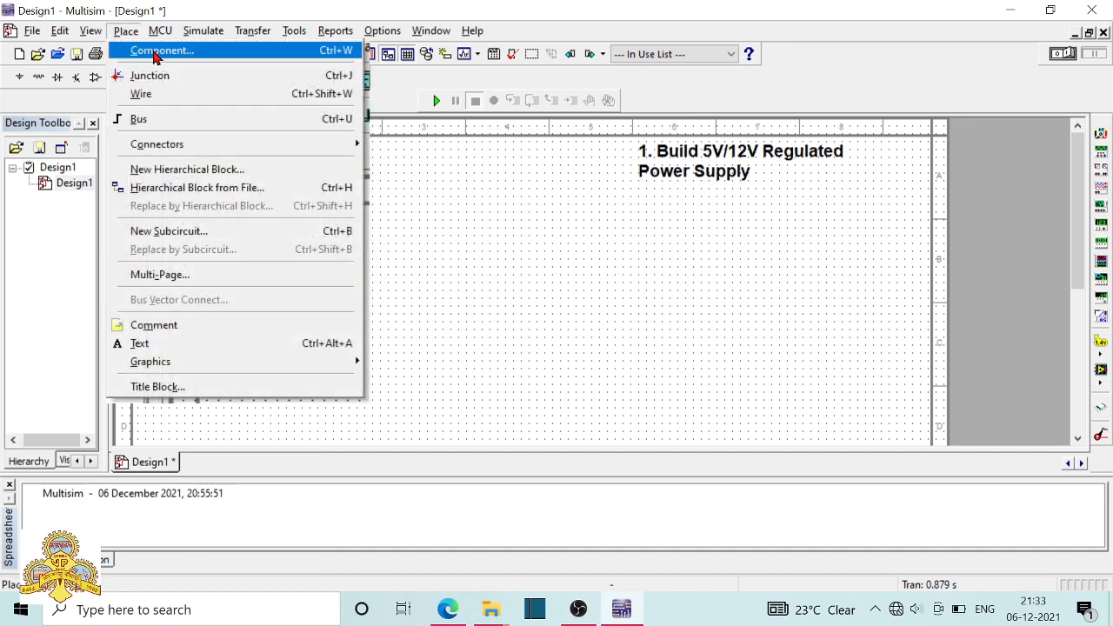
left_click(156, 50)
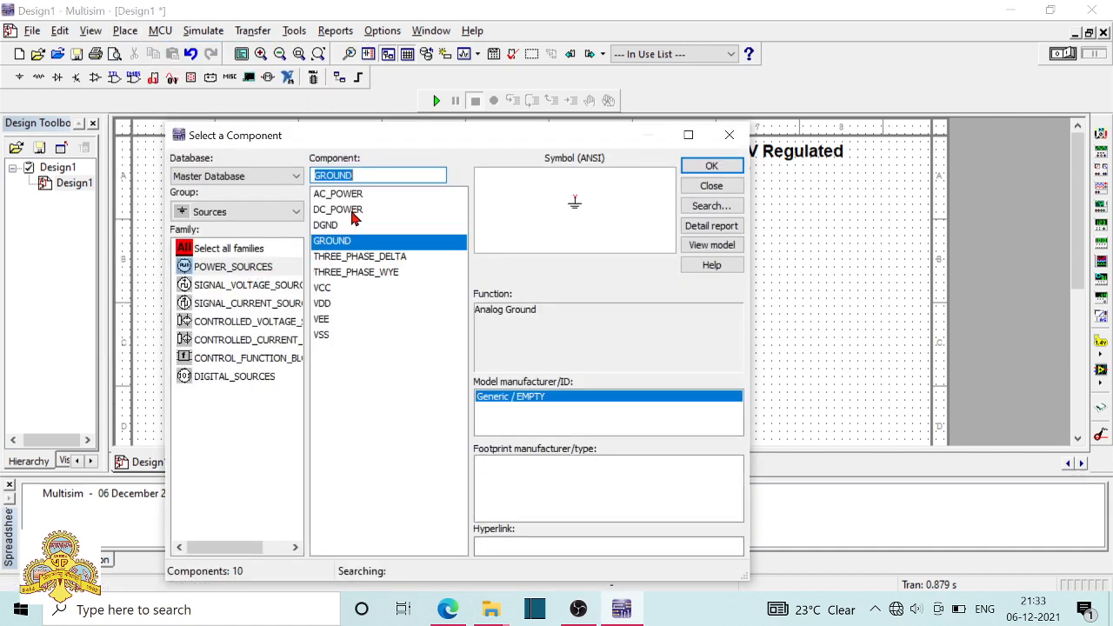
left_click(225, 215)
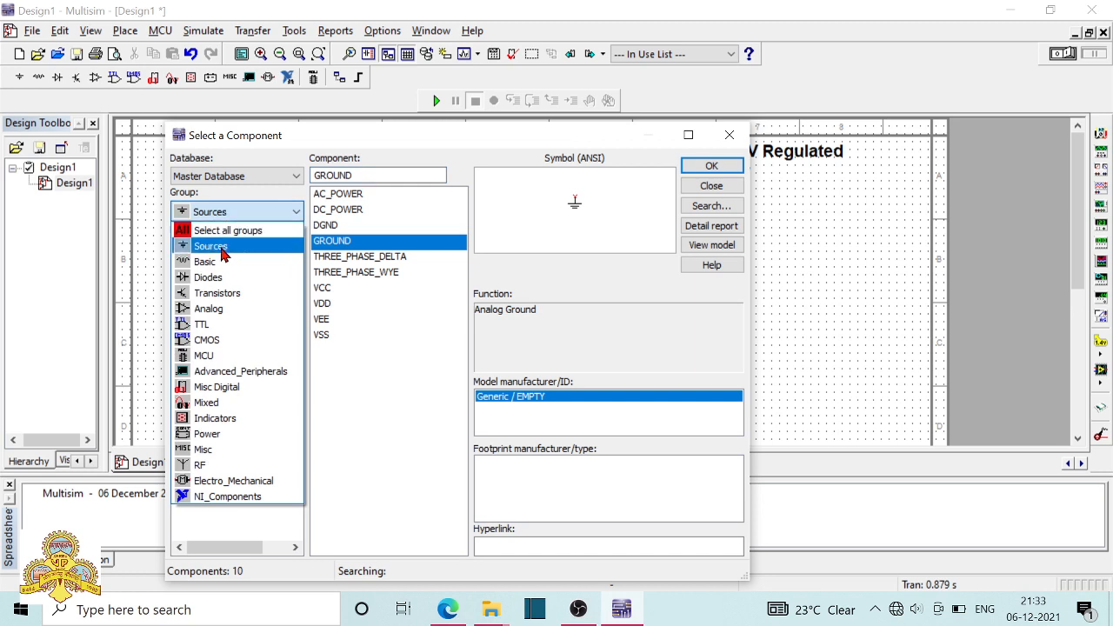
left_click(223, 248)
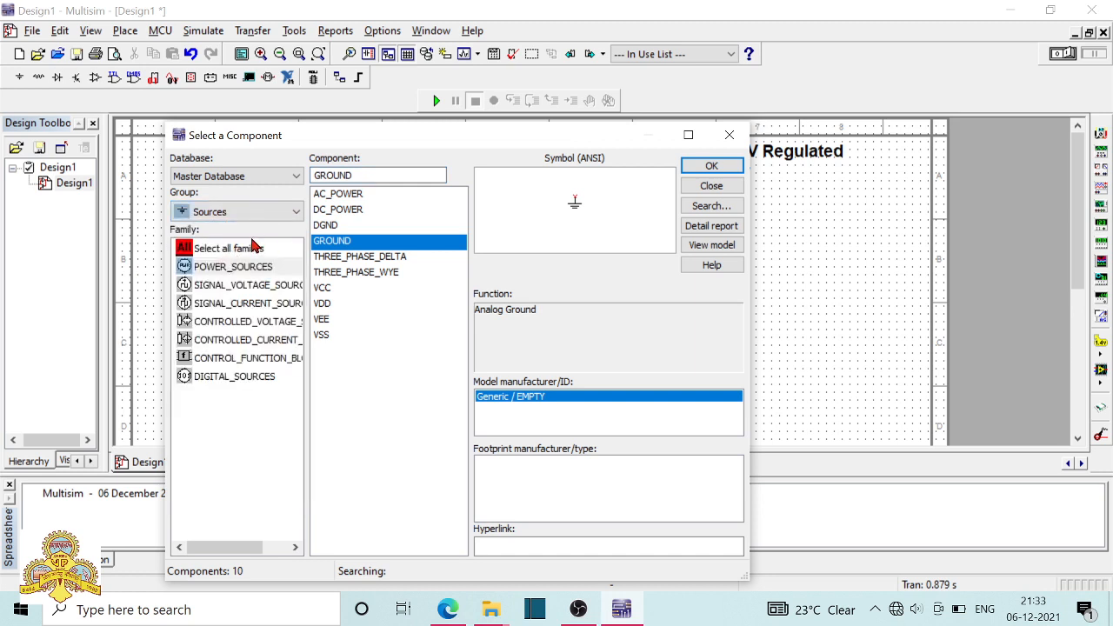
left_click(355, 195)
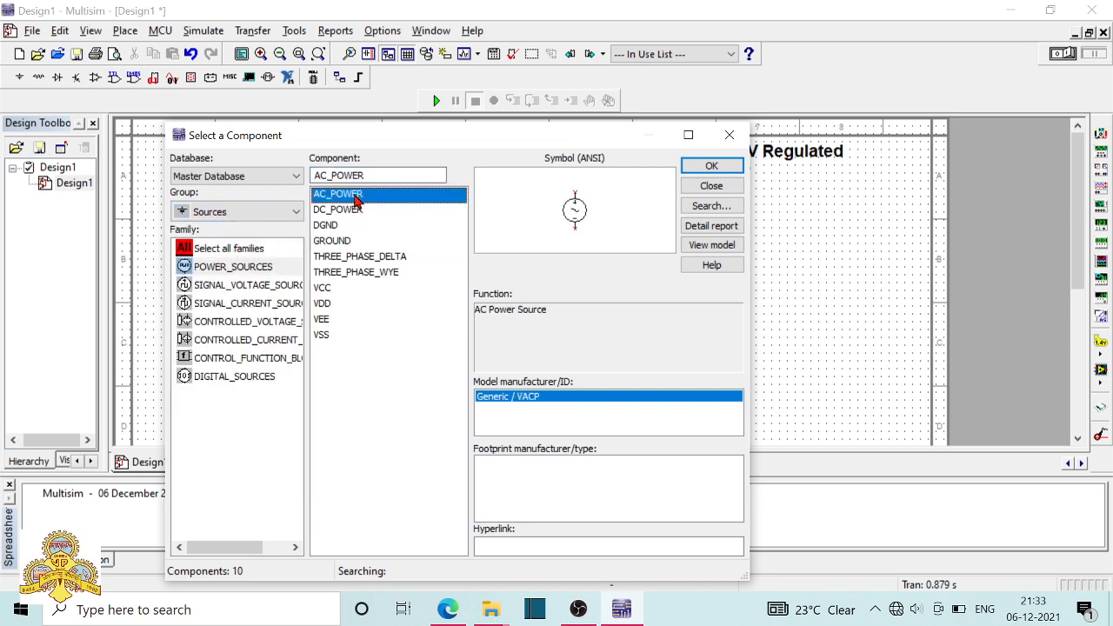
left_click(730, 170)
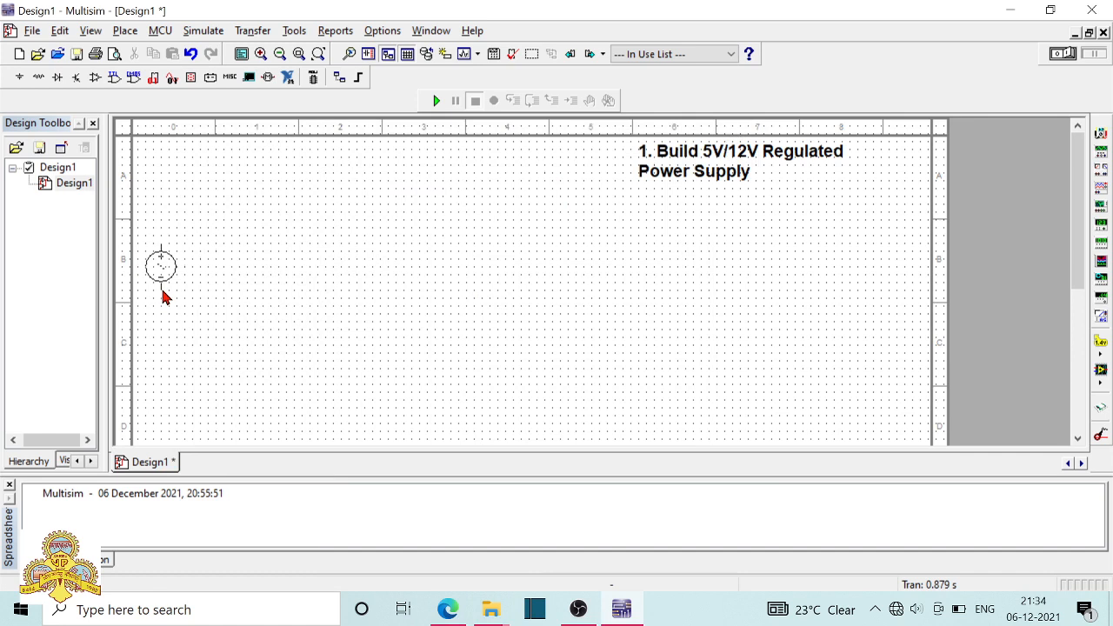
left_click(163, 294)
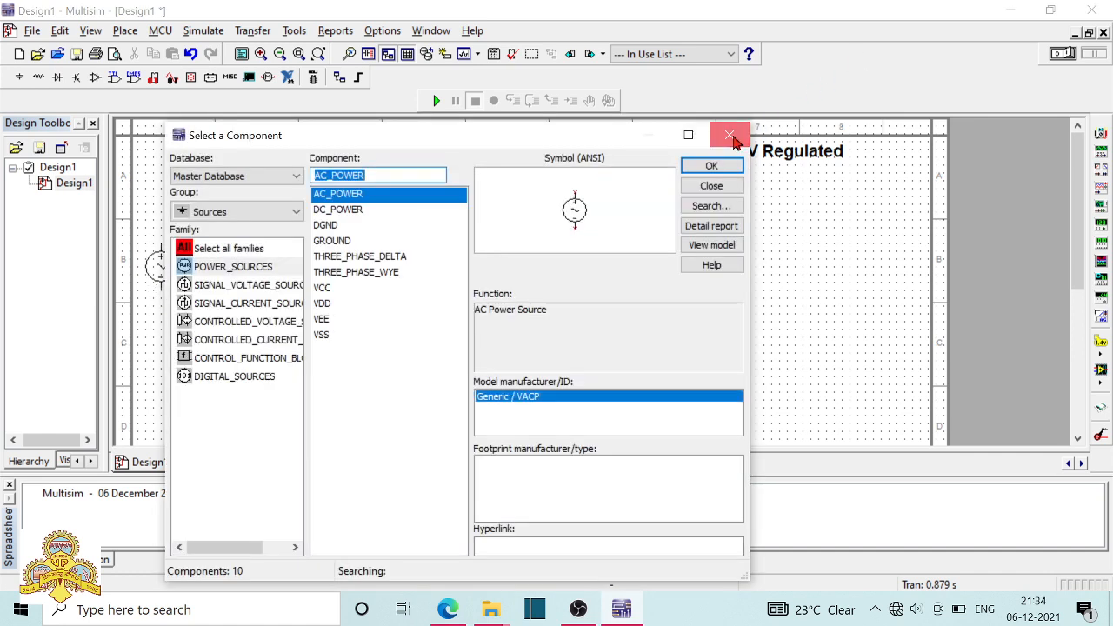
left_click(730, 137)
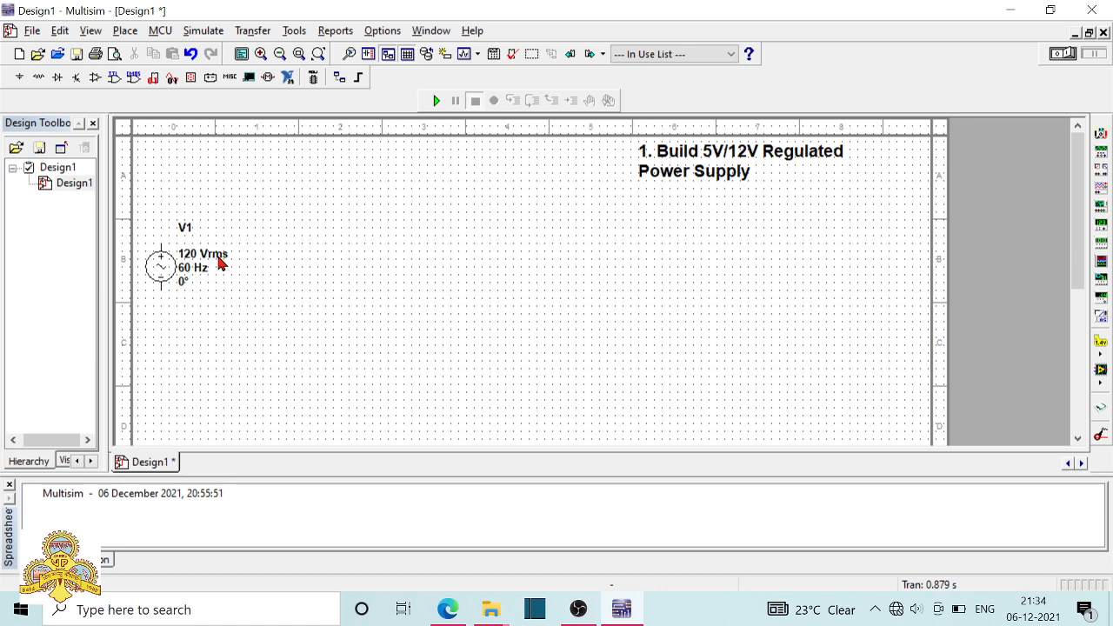
Step: Set the AC power source's RMS voltage to 230 V
double_click(167, 270)
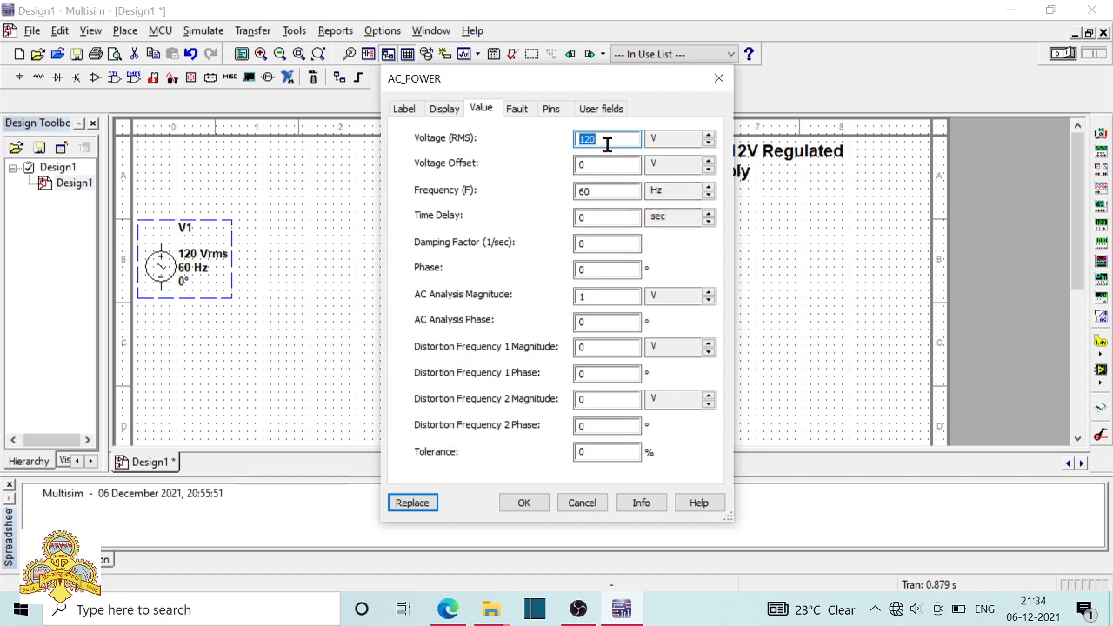
type("23")
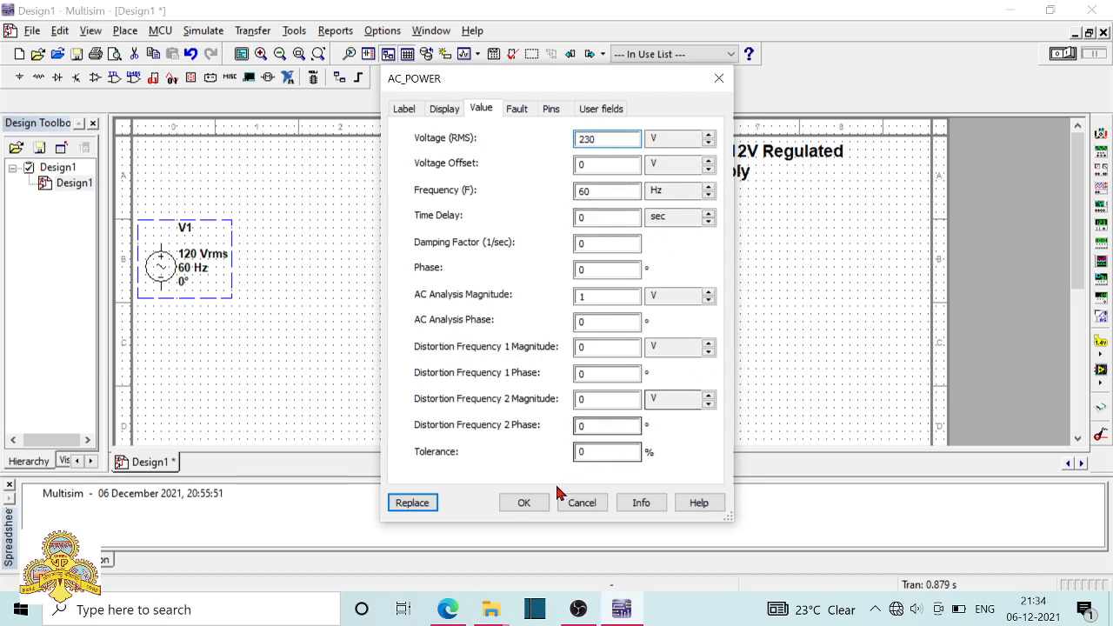
left_click(524, 504)
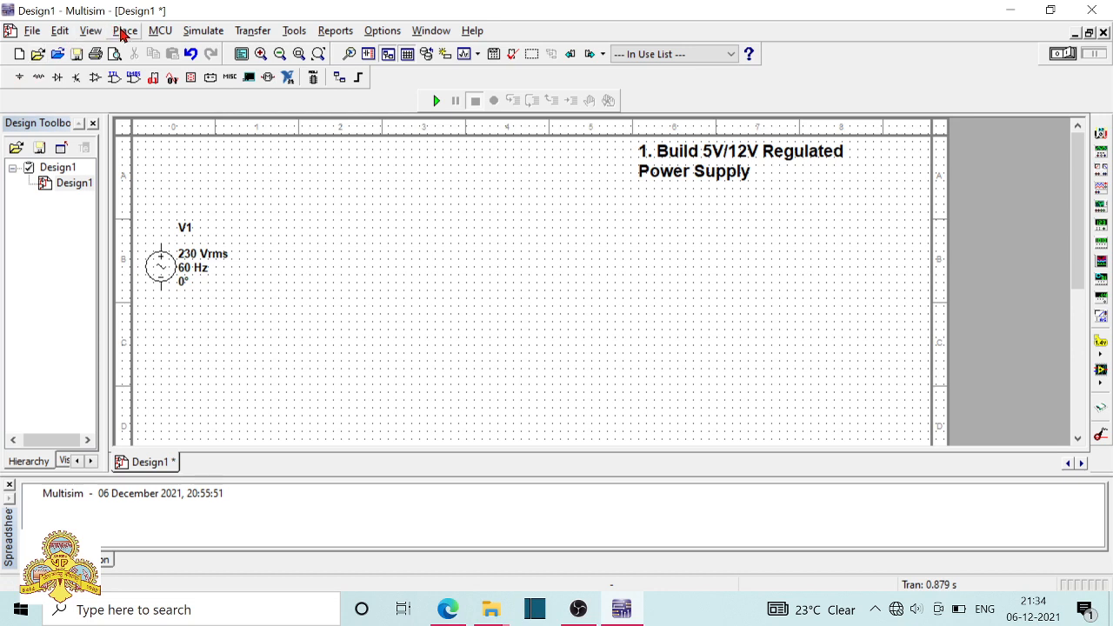
Step: Place a TS_POWER_10_TO_1 transformer from the Basic group just to the right of the AC source
left_click(21, 81)
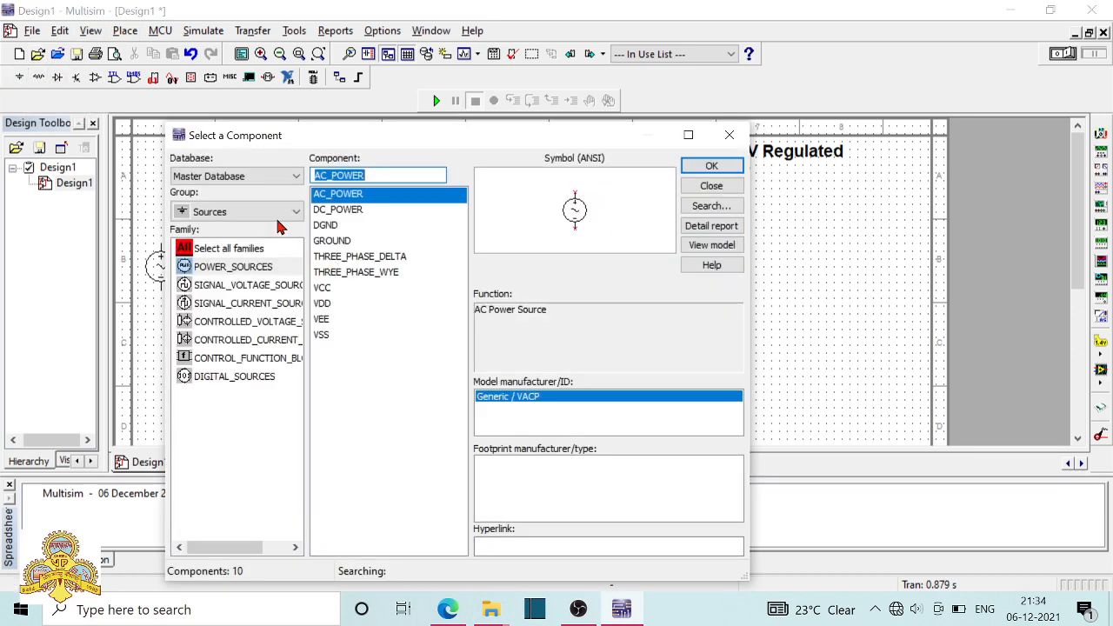
left_click(270, 214)
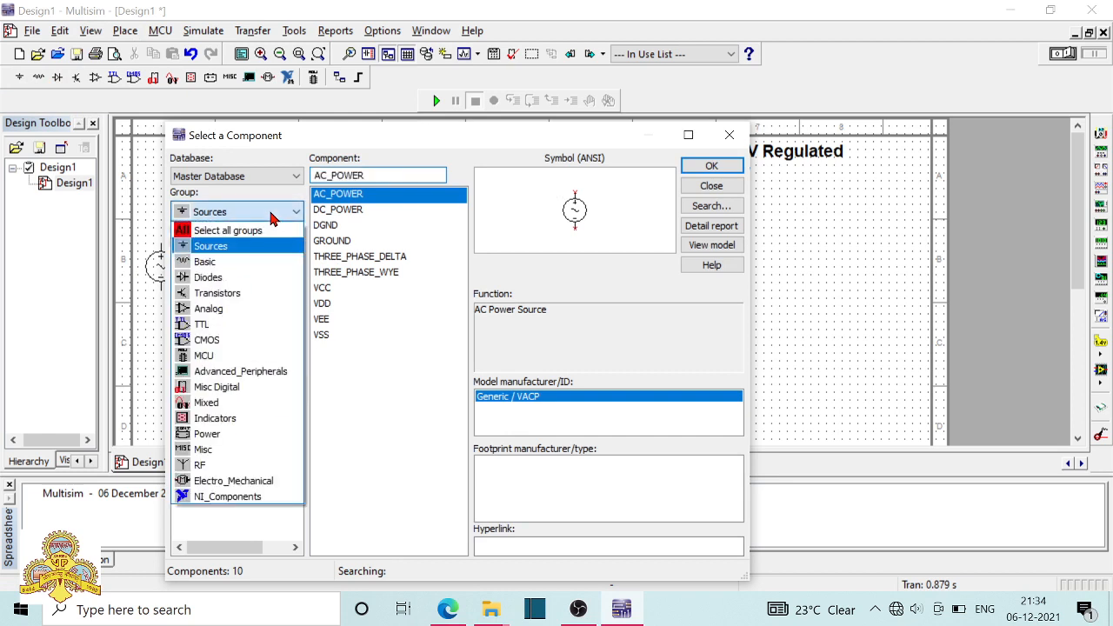
left_click(261, 262)
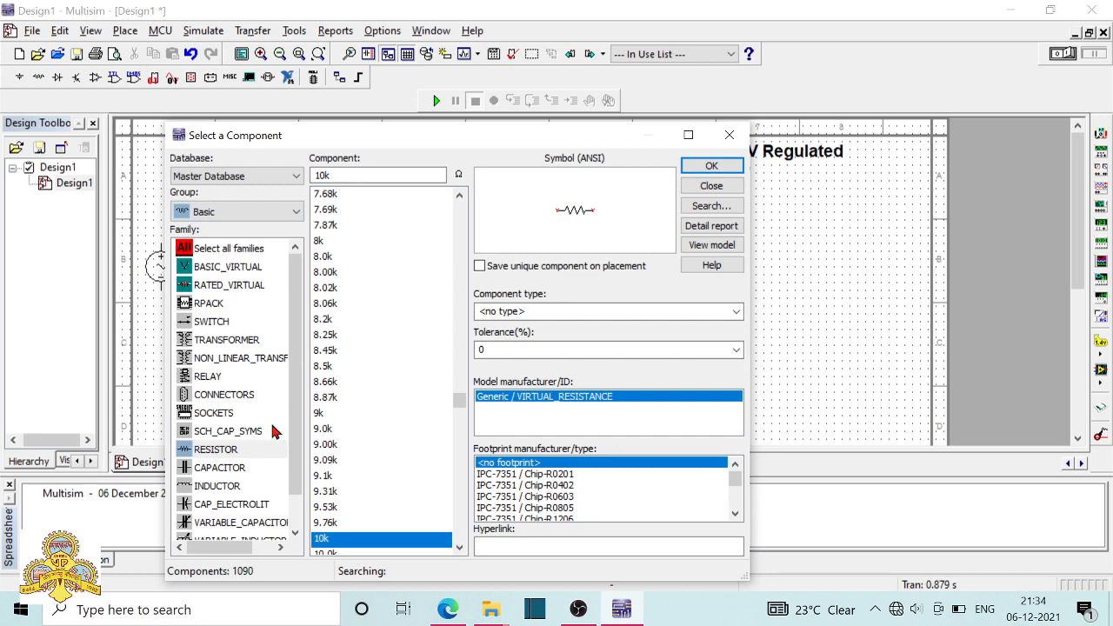
left_click(242, 345)
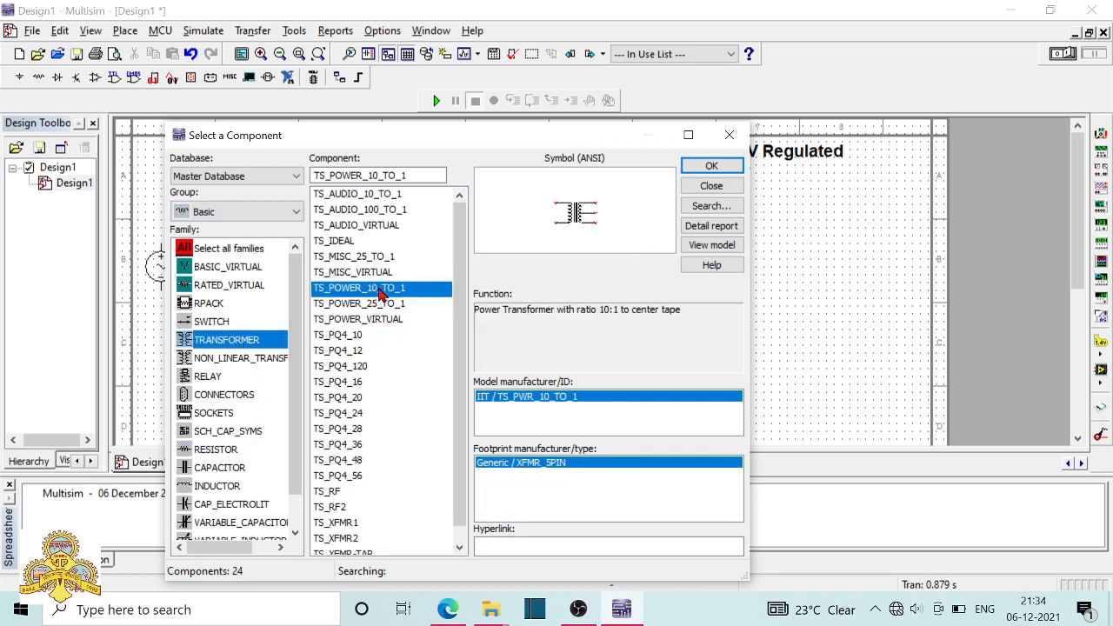
double_click(380, 291)
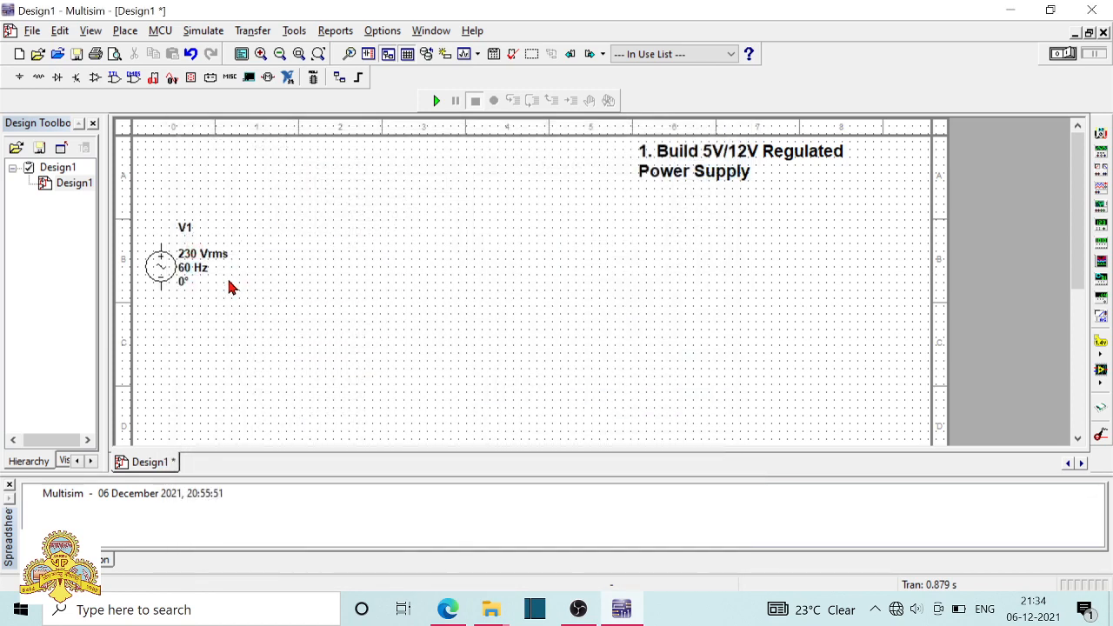
key("Escape")
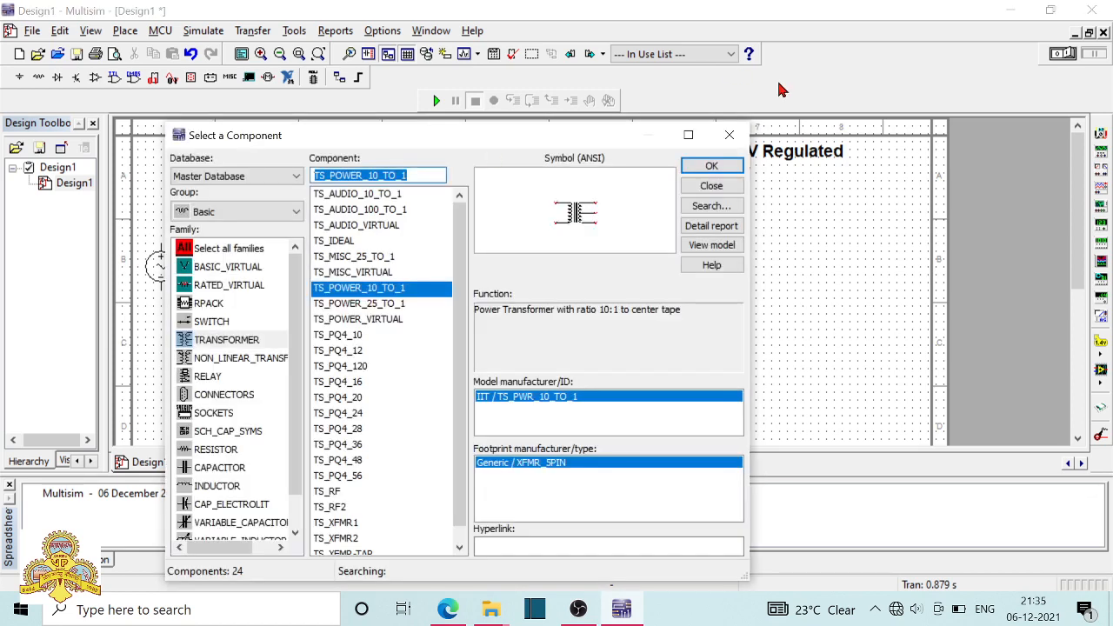
left_click(729, 136)
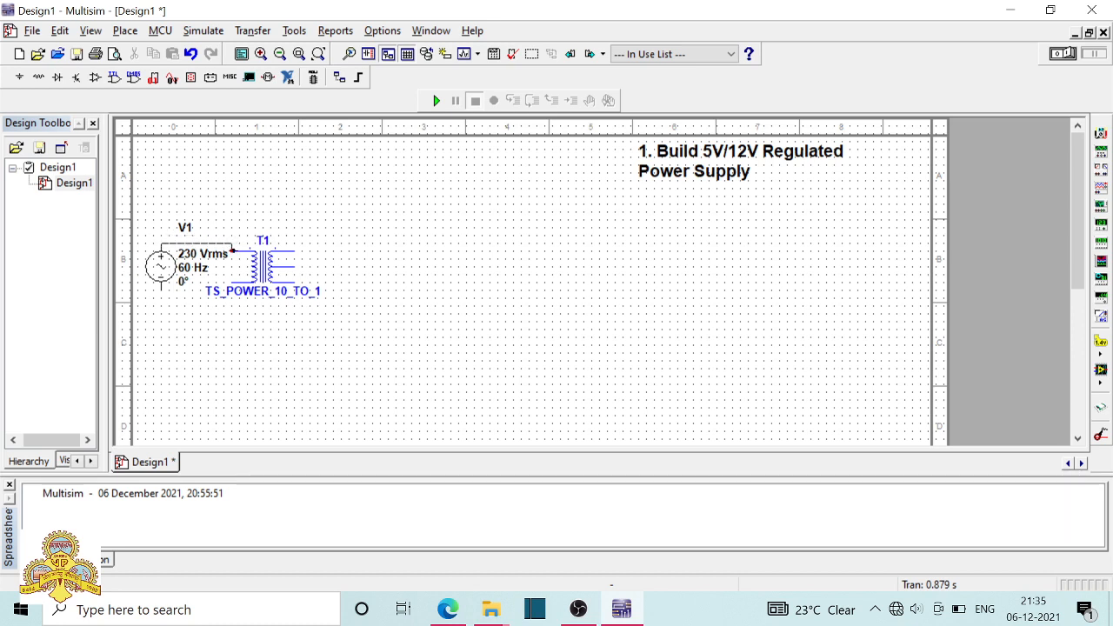
Step: Wire both terminals of the AC source to the transformer's primary winding
left_click(232, 250)
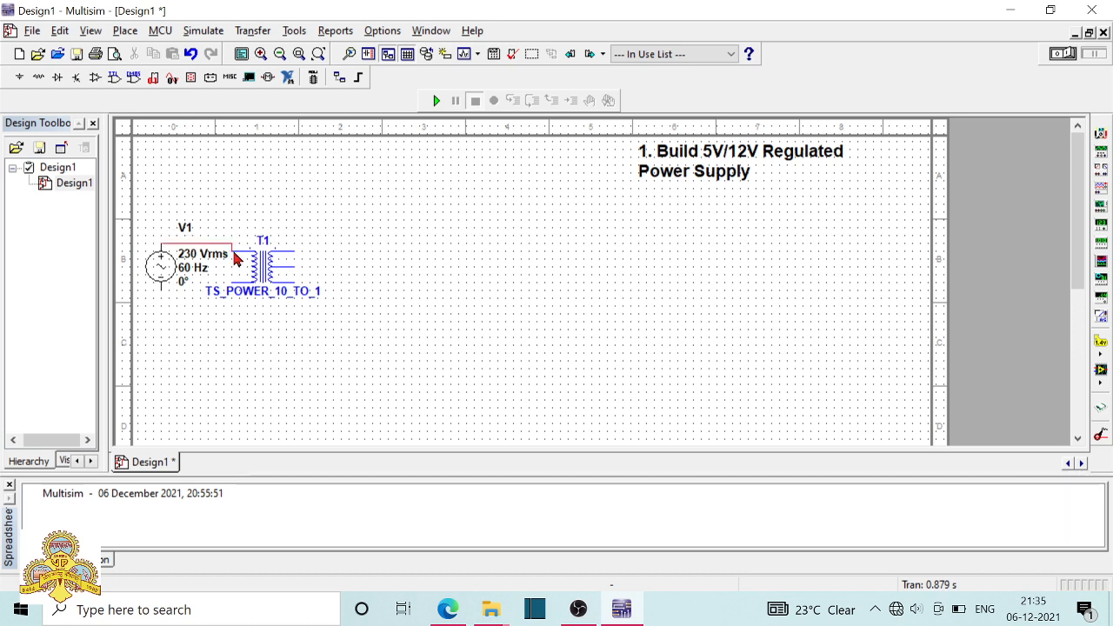
left_click(161, 288)
left_click(232, 282)
Step: Place an MDA2500 FWB bridge rectifier right of the transformer and wire the upper secondary terminal and center tap to its top and bottom pins
left_click(18, 78)
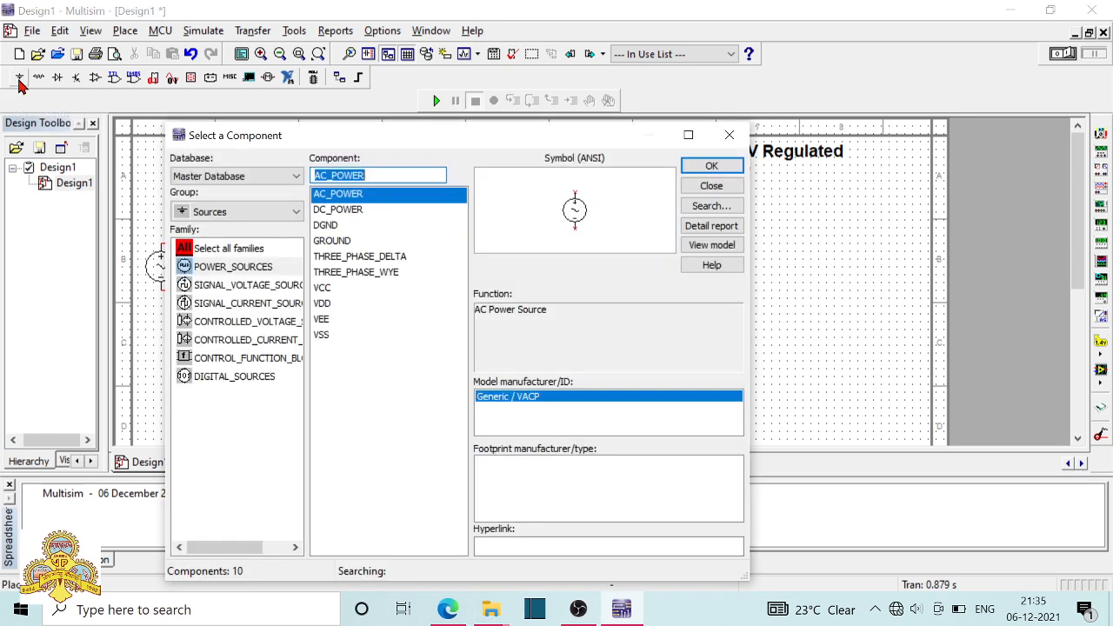
left_click(269, 212)
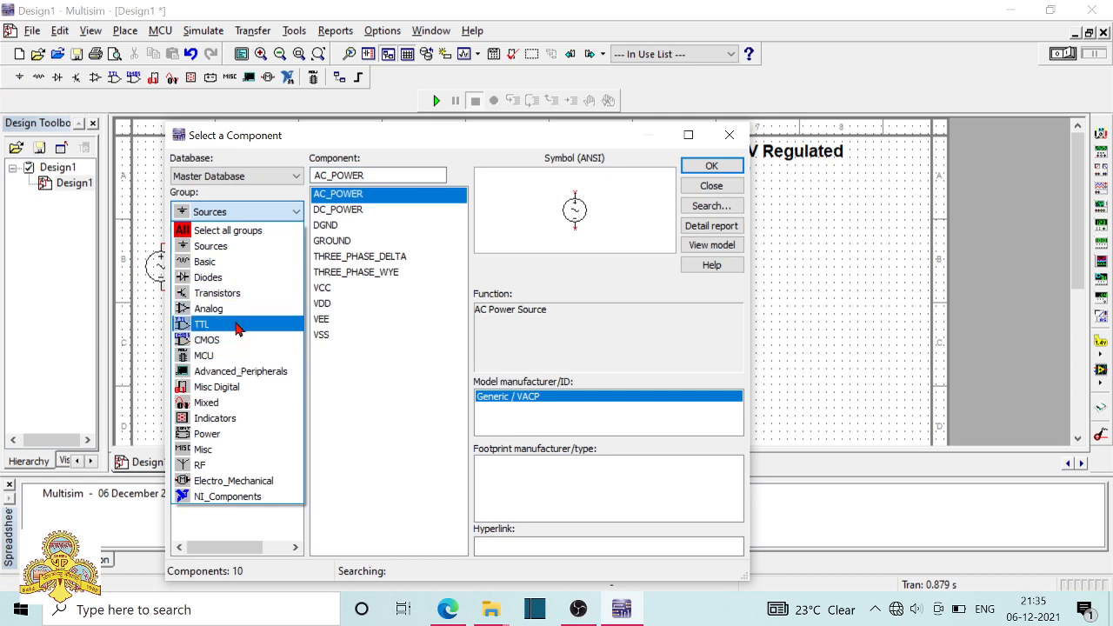
left_click(228, 277)
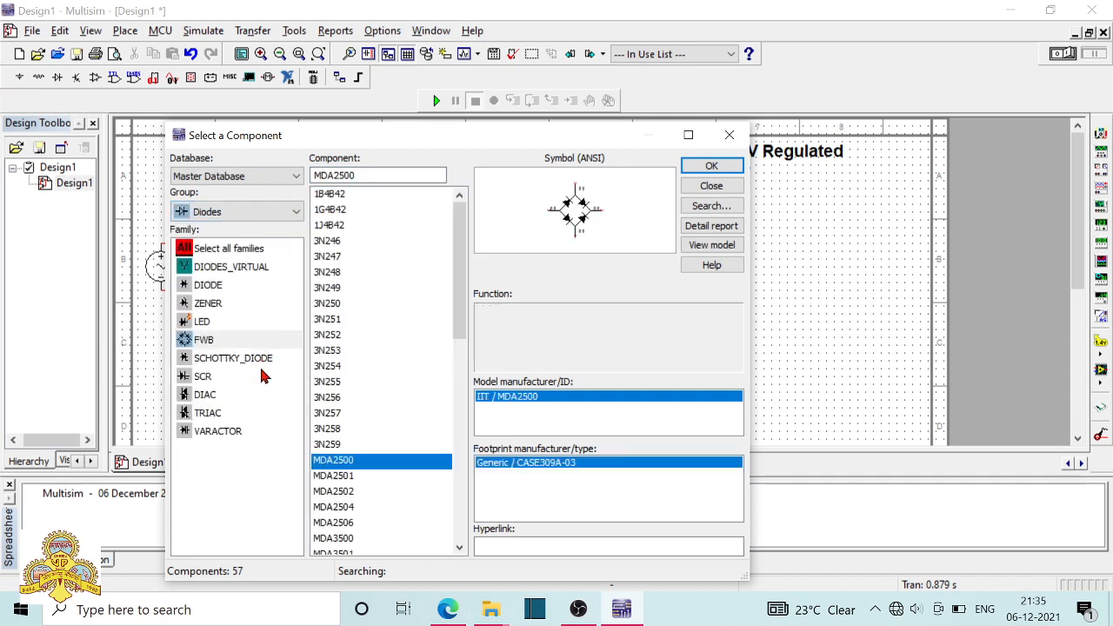
left_click(212, 342)
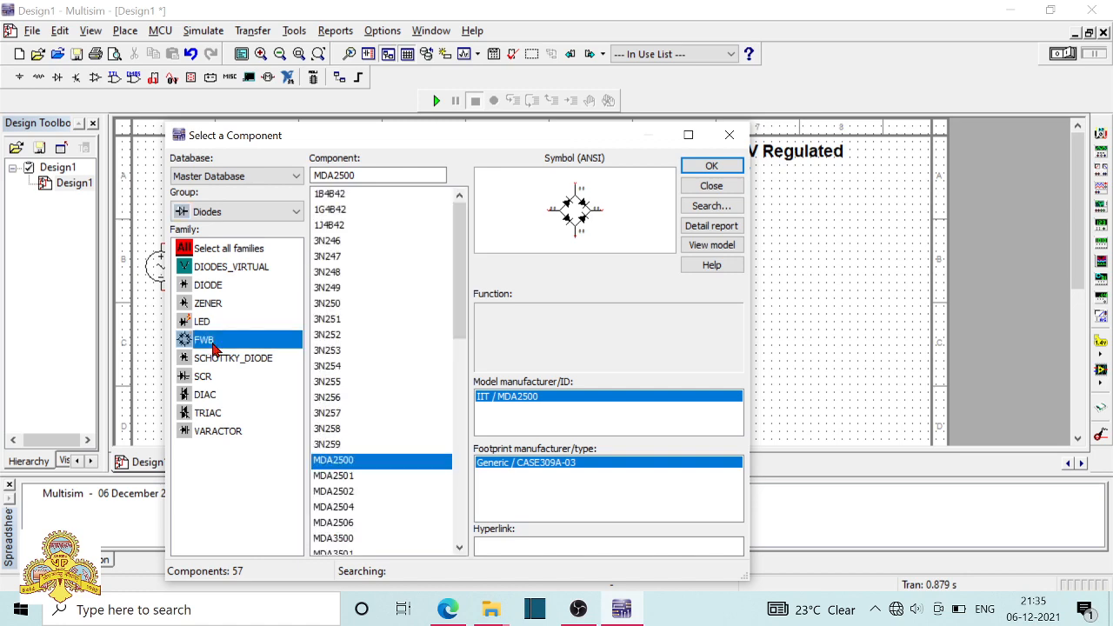
double_click(361, 461)
scroll(345, 340, "down", 1)
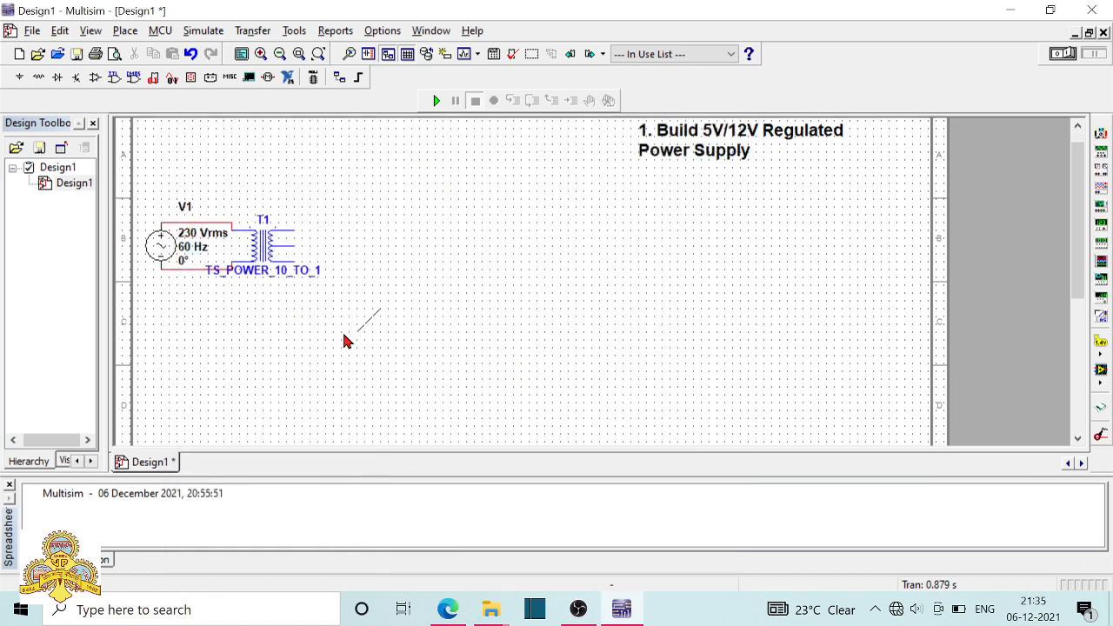
left_click(335, 251)
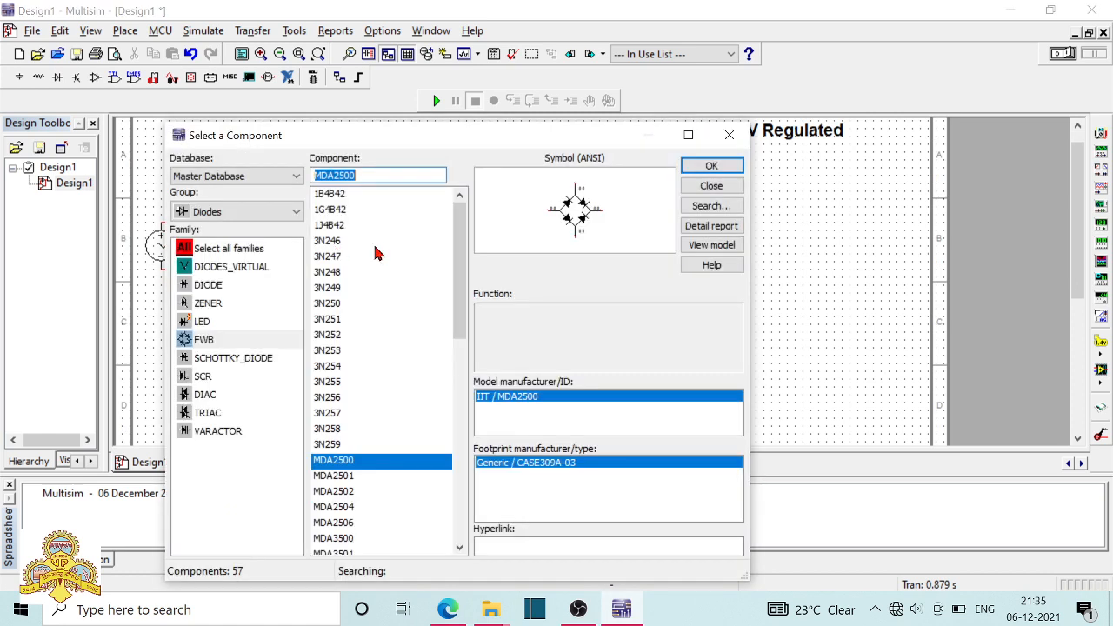
left_click(728, 134)
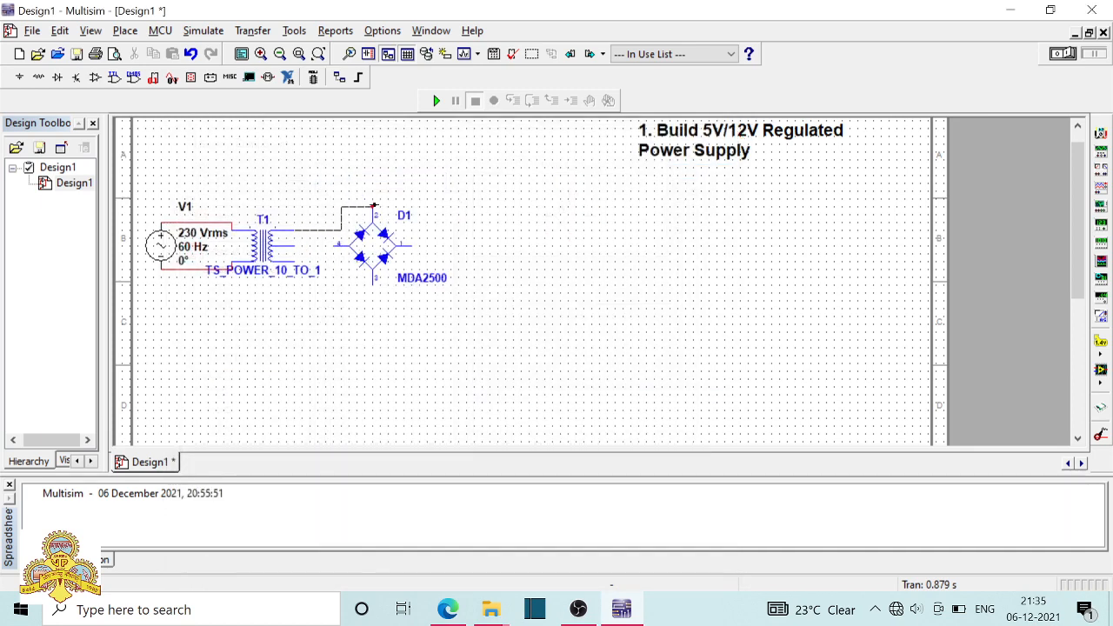
left_click(373, 208)
left_click(373, 284)
Step: Place a GROUND symbol below the transformer and wire the lower secondary terminal to it
left_click(20, 82)
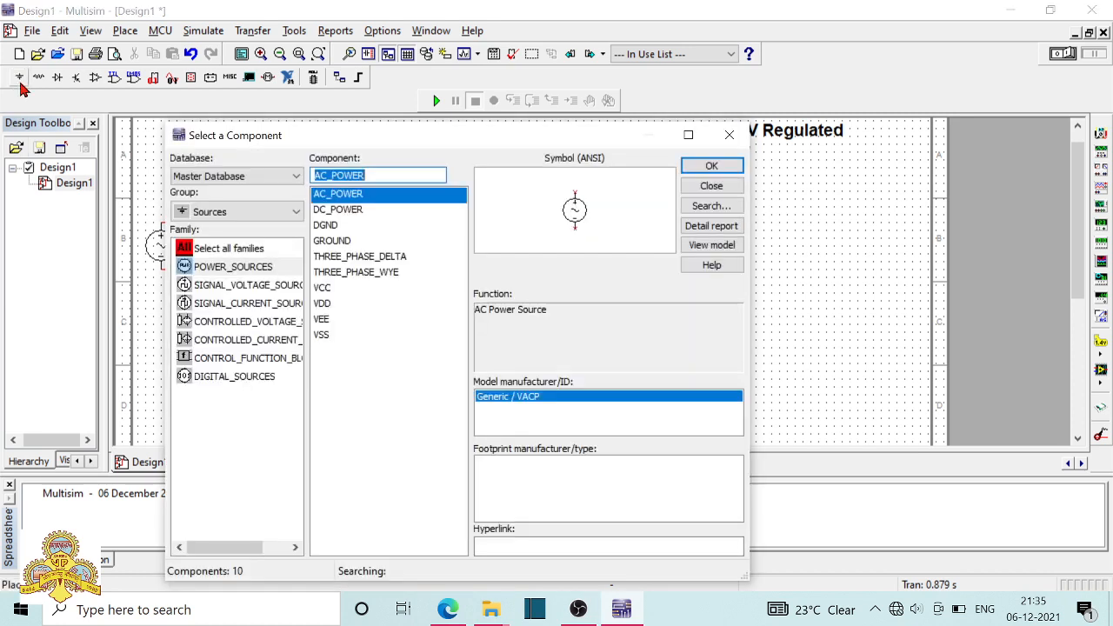
left_click(351, 244)
left_click(699, 166)
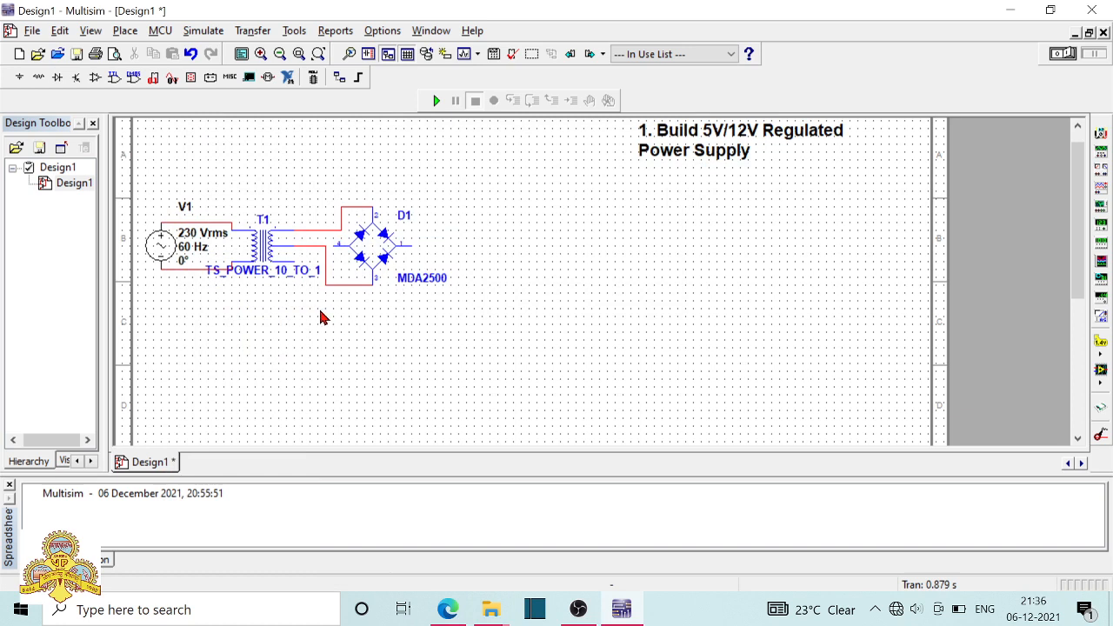
left_click(320, 316)
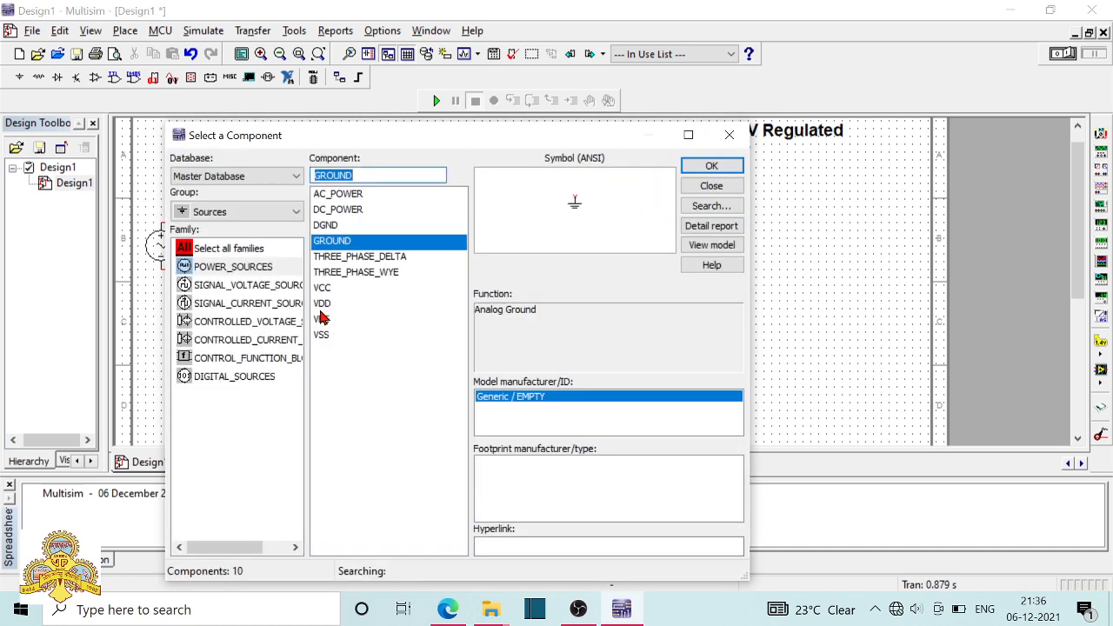
left_click(729, 134)
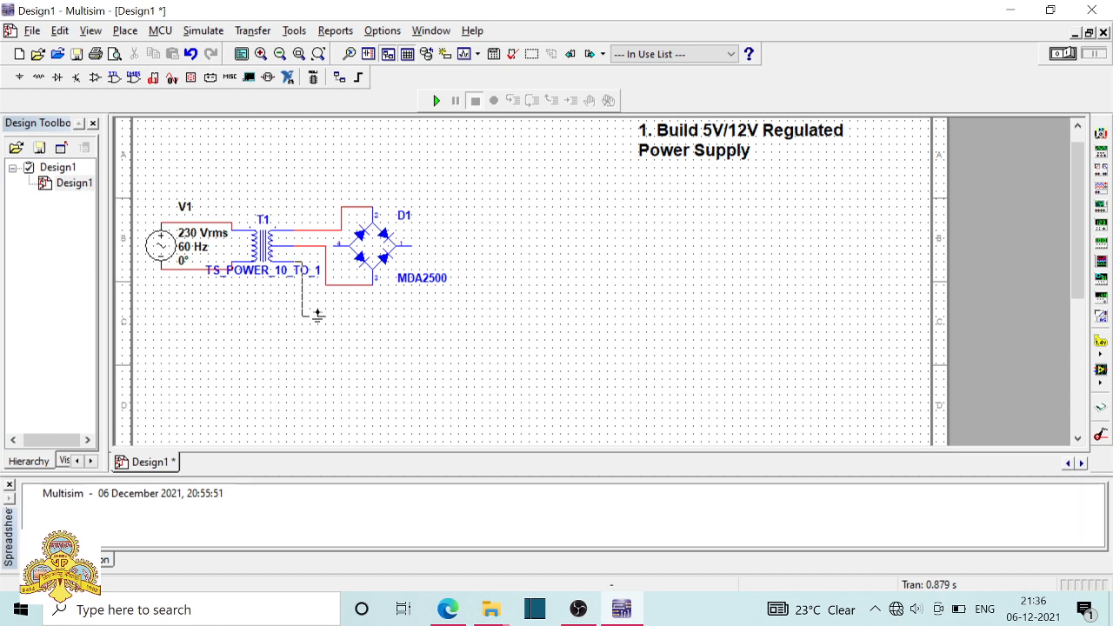
left_click(317, 309)
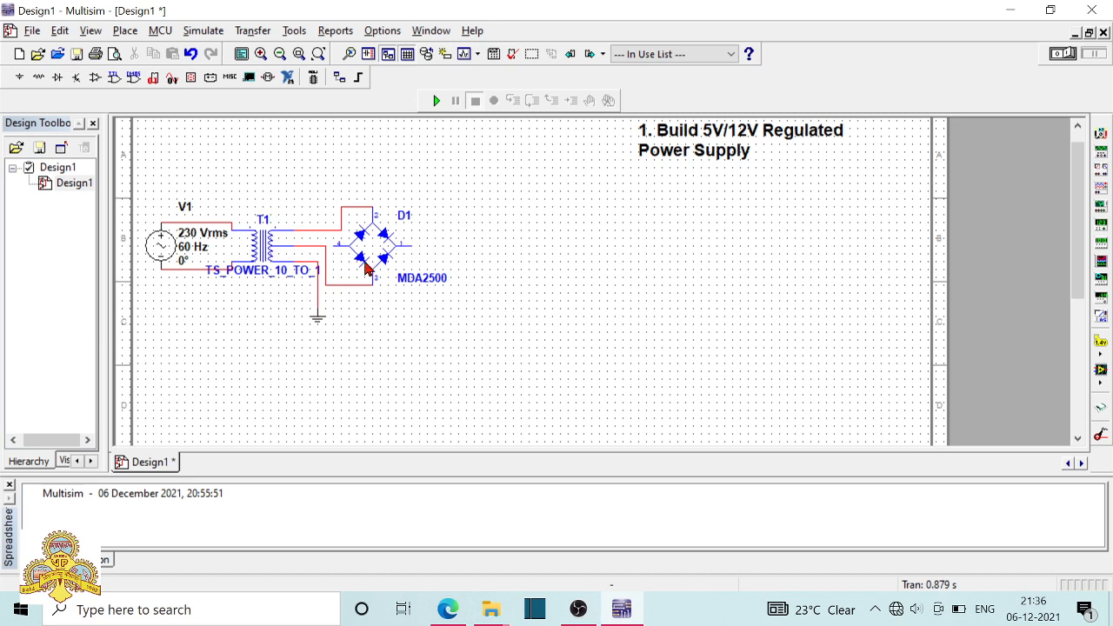
Step: Place a 7 F capacitor from the Basic group, rotated vertically, to the right of the bridge rectifier
left_click(19, 80)
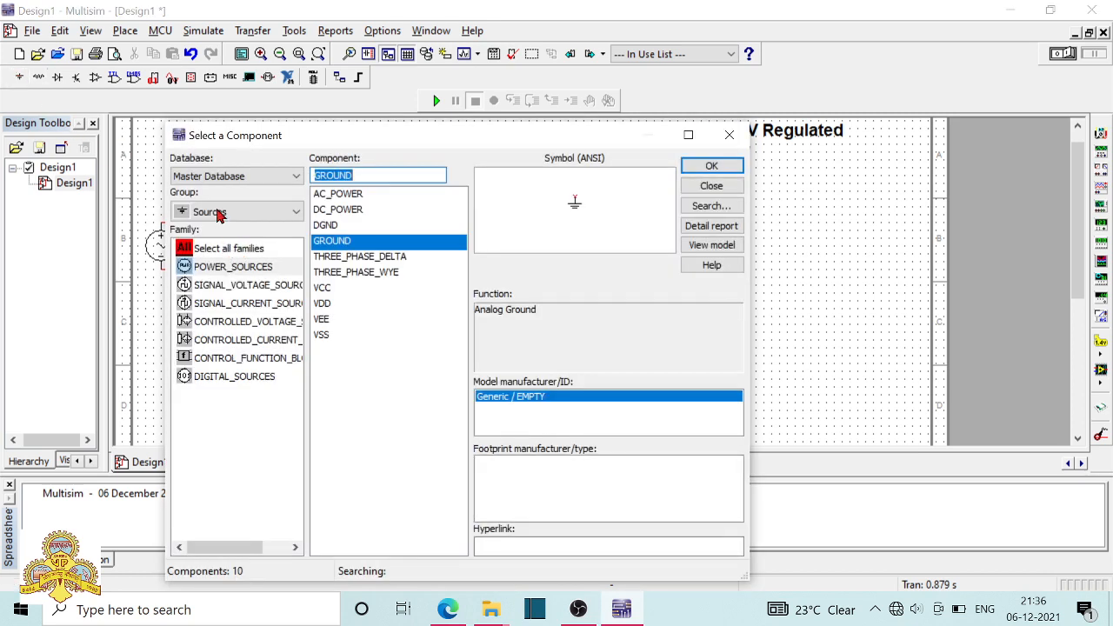
left_click(218, 214)
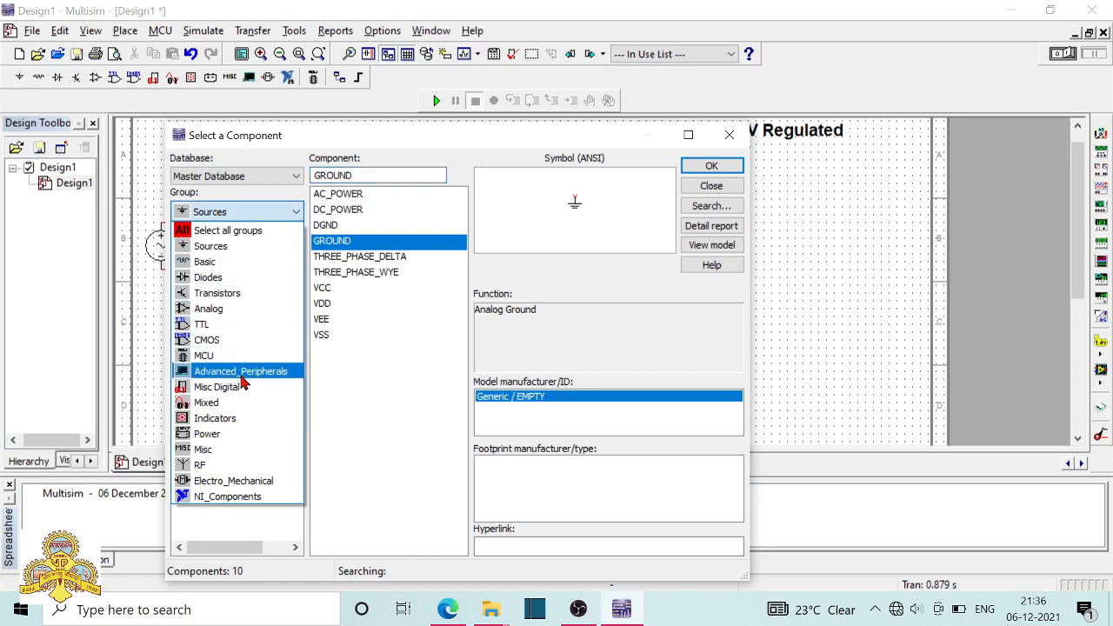
left_click(252, 263)
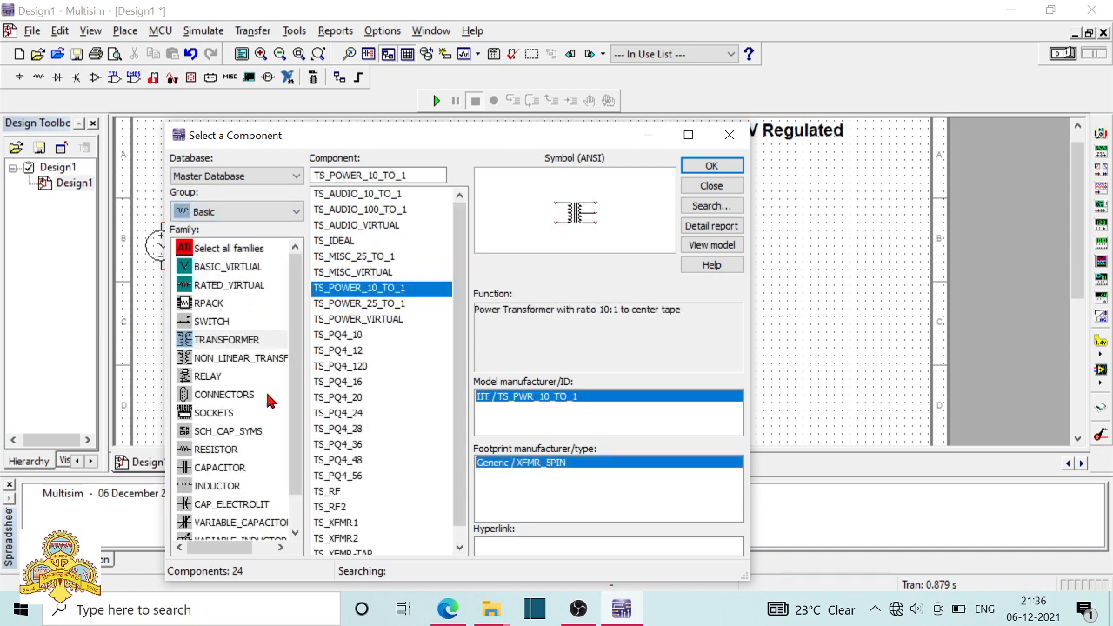
left_click(242, 469)
type("7")
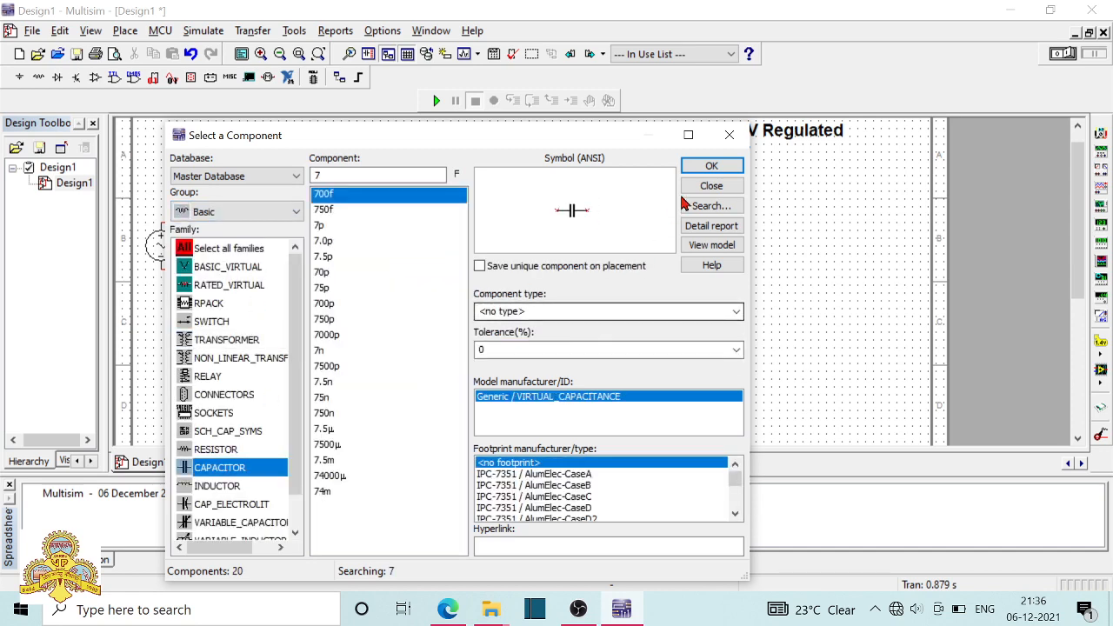
left_click(708, 167)
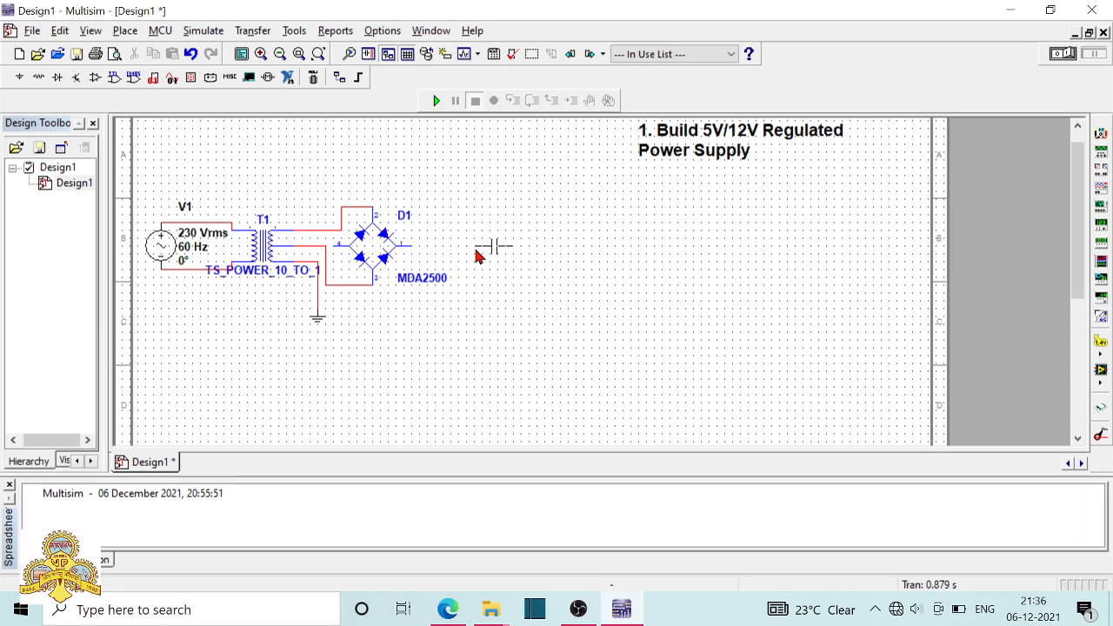
key("ctrl+r")
left_click(466, 234)
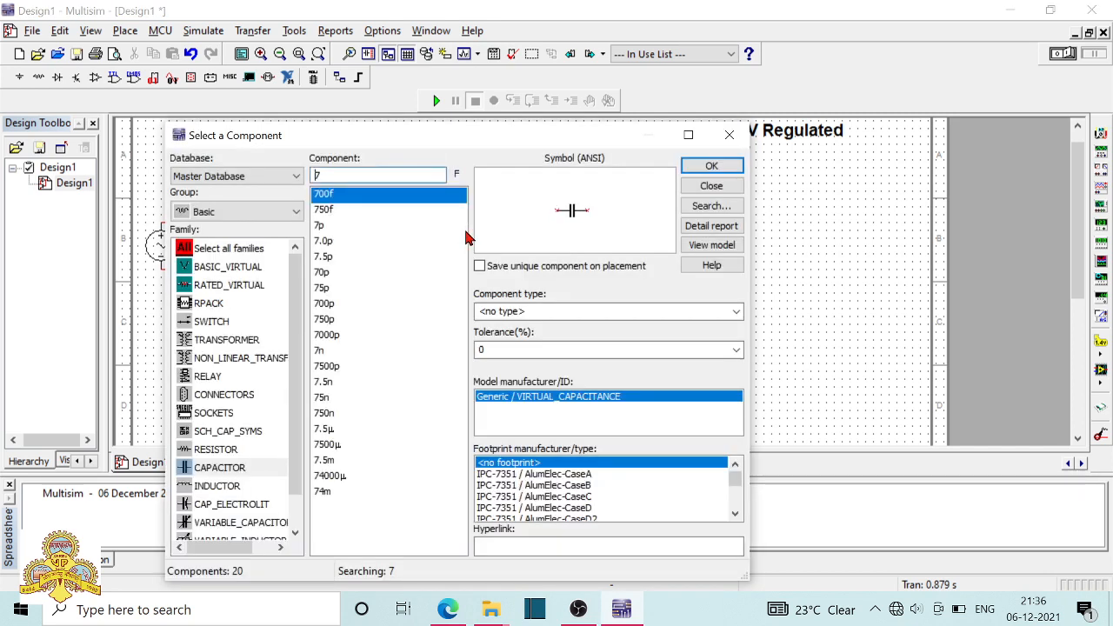
left_click(731, 139)
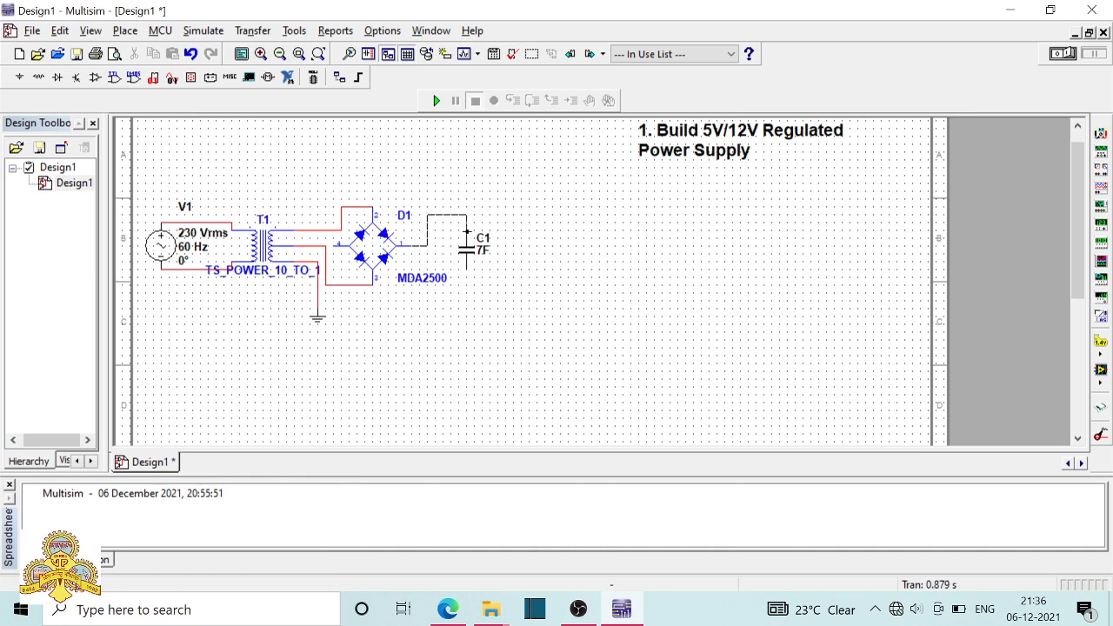
Step: Wire the bridge rectifier's right pin to the capacitor's upper terminal and its left pin to the lower terminal
left_click(467, 232)
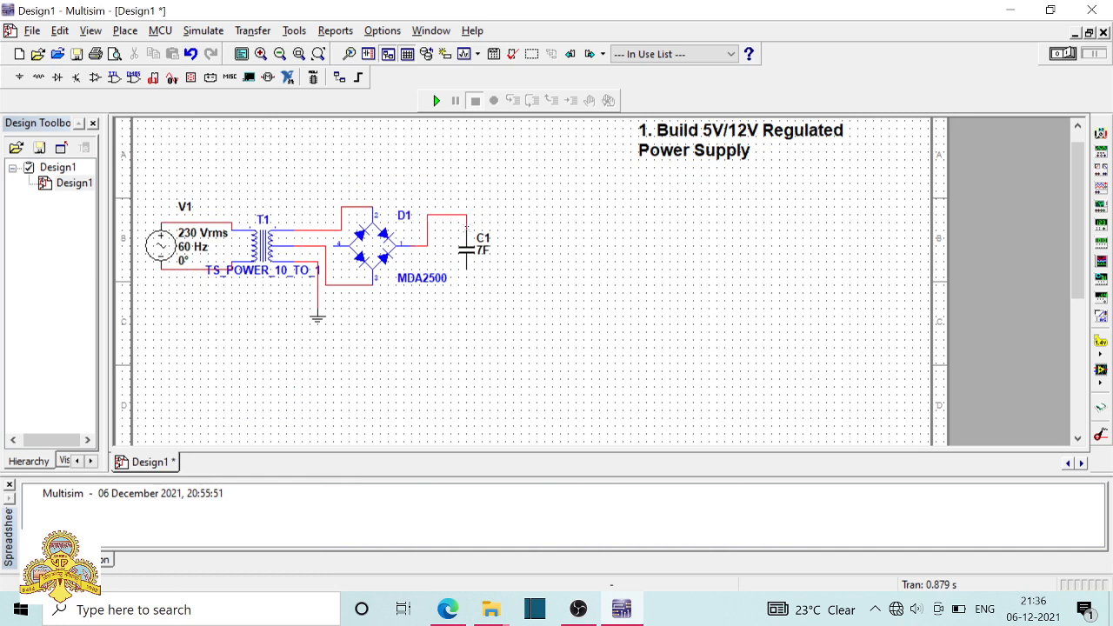
left_click(334, 247)
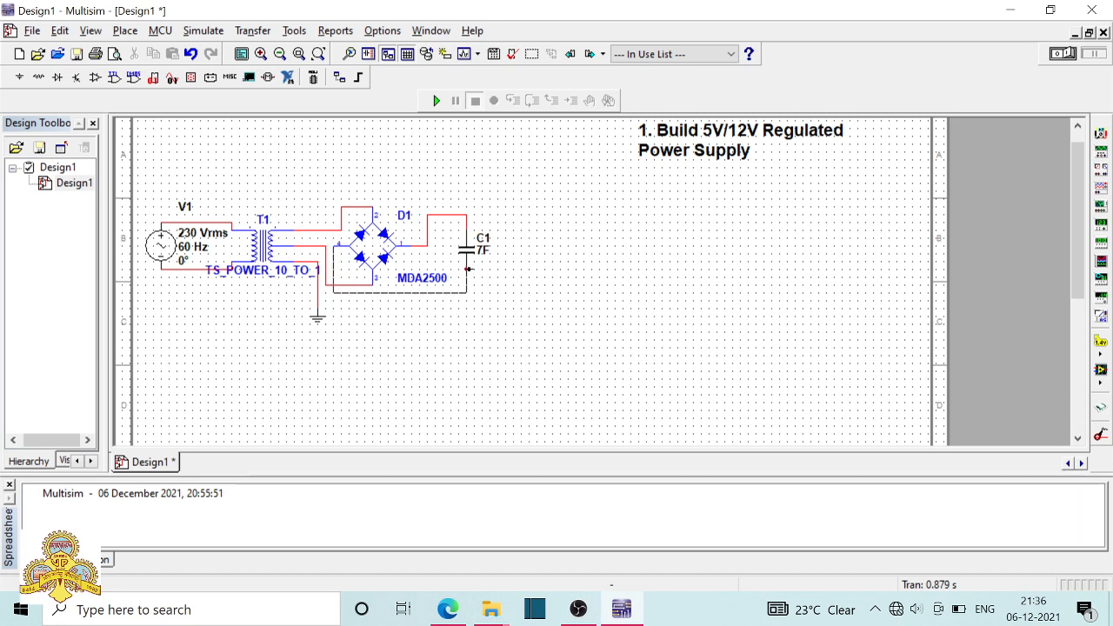
left_click(468, 269)
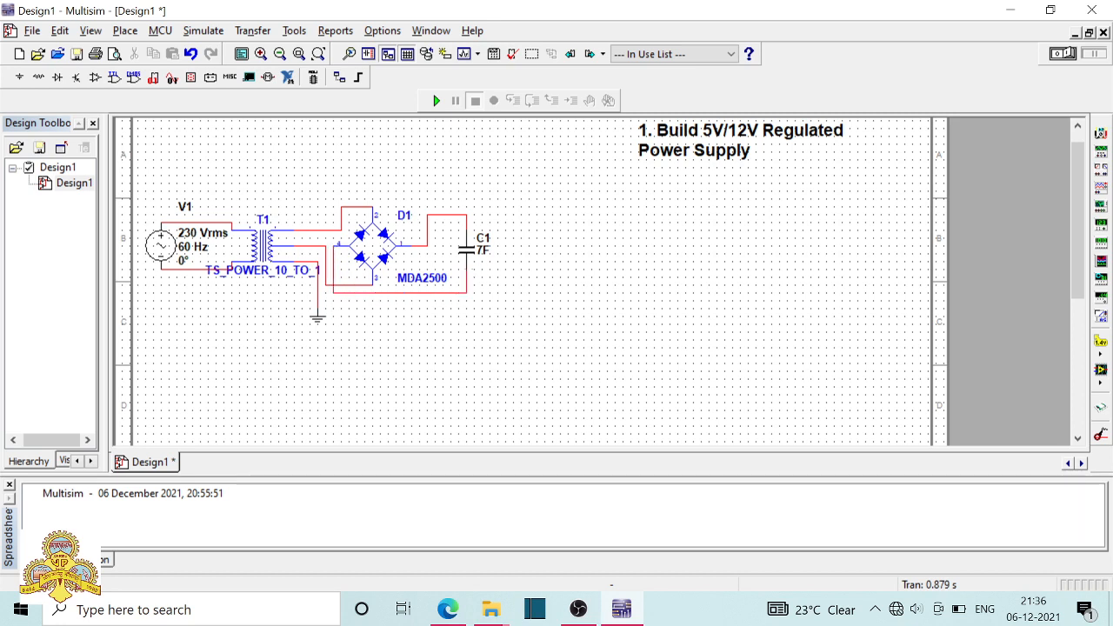
Step: Set the capacitance of capacitor C1 to 470u
left_click(471, 252)
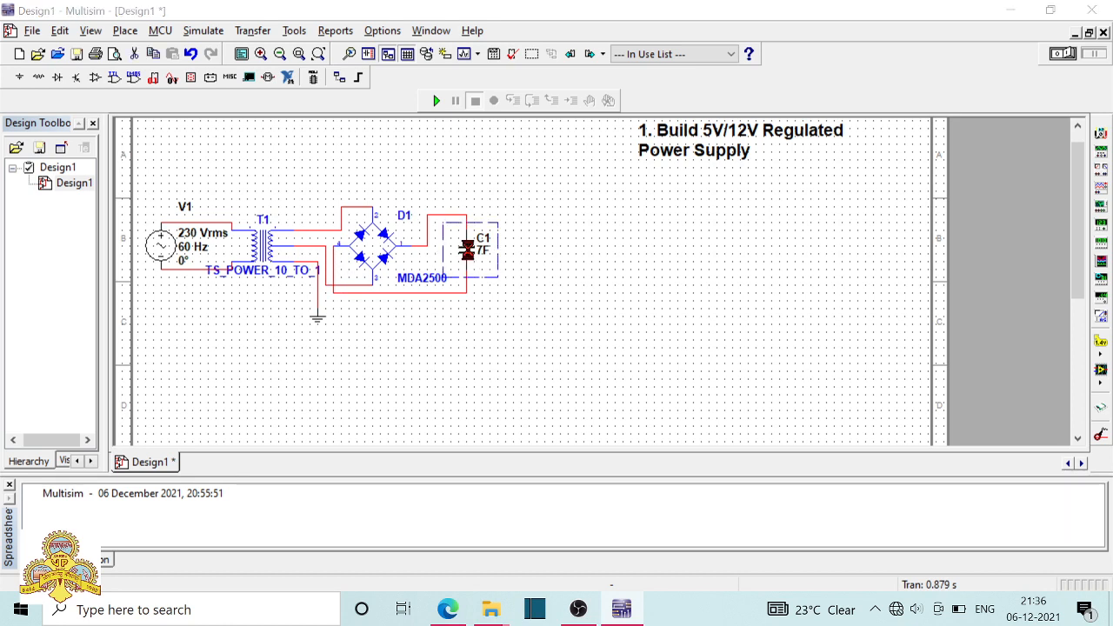
double_click(468, 251)
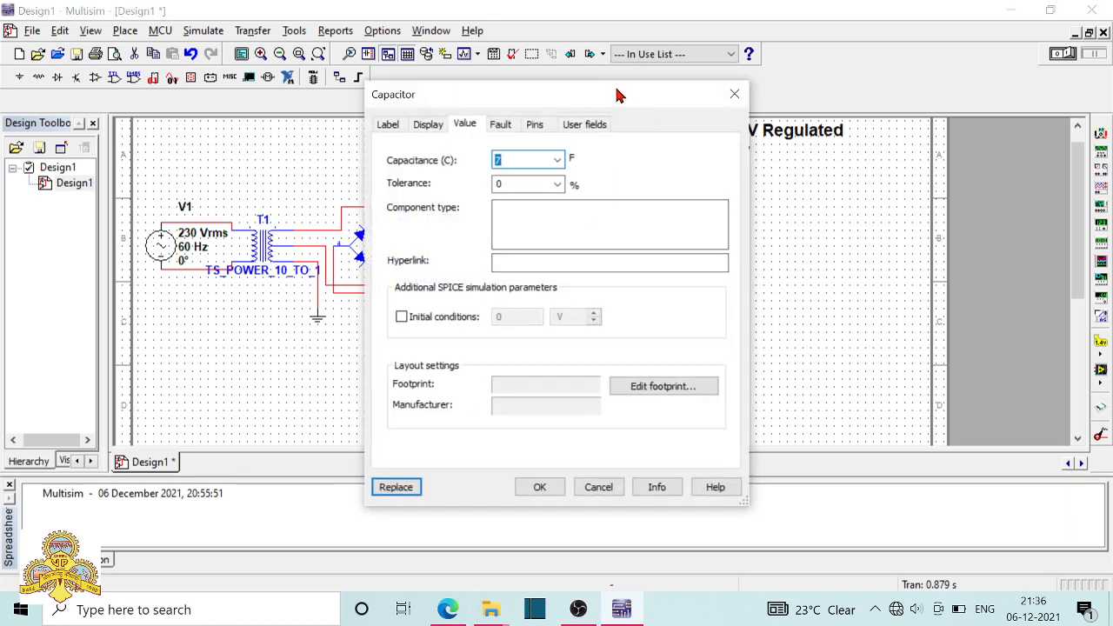
mouse_move(614, 97)
left_mouse_down()
mouse_move(748, 160)
mouse_move(752, 139)
mouse_move(628, 110)
left_mouse_up()
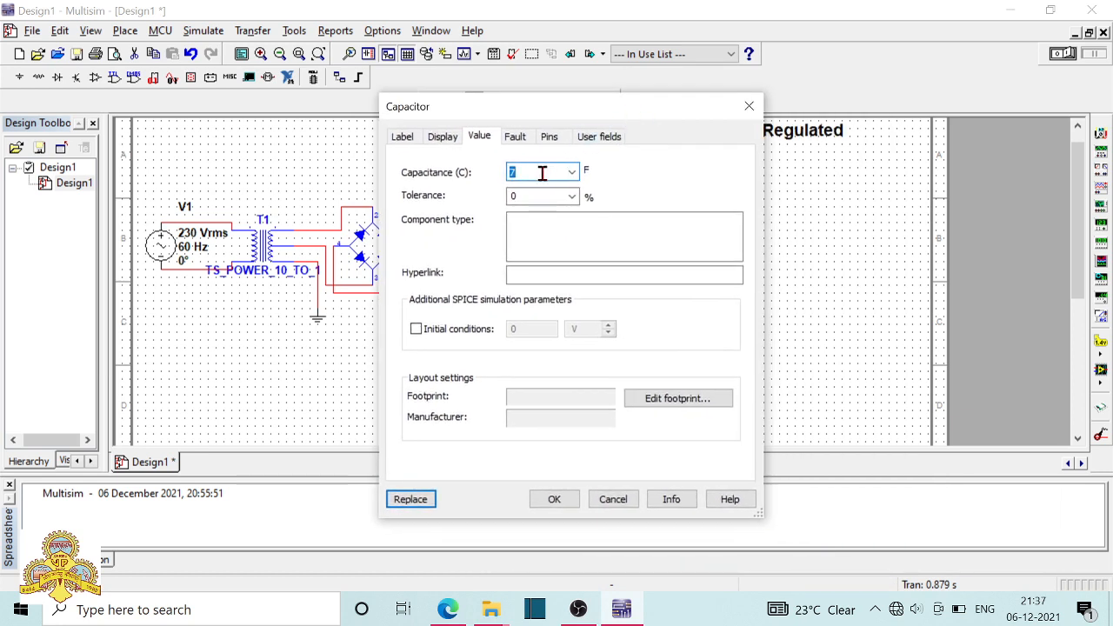
type("470u")
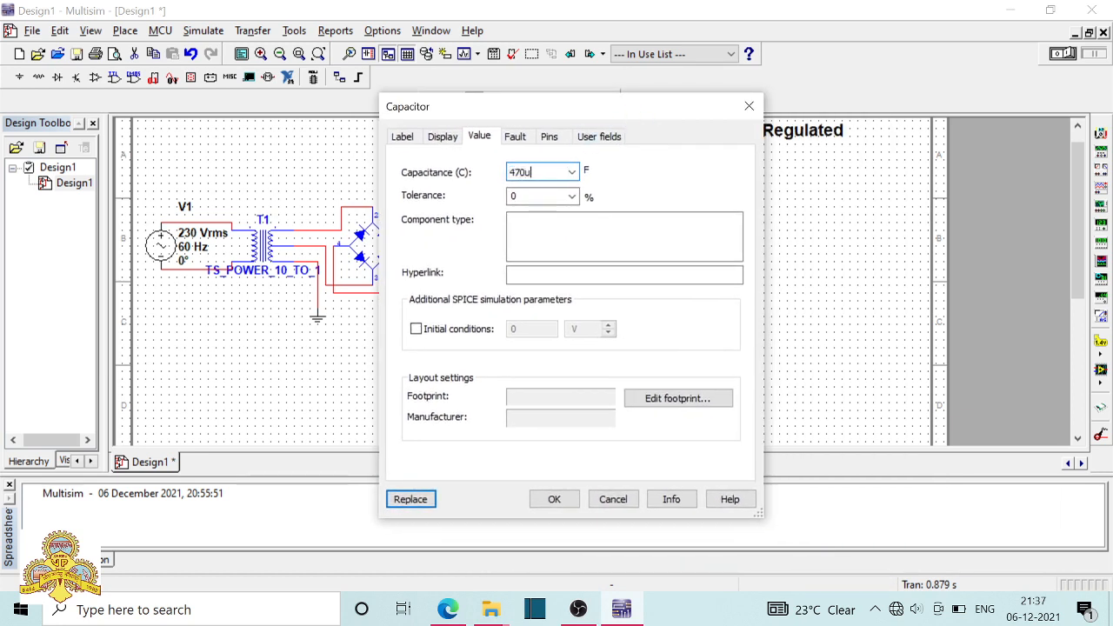
left_click(556, 498)
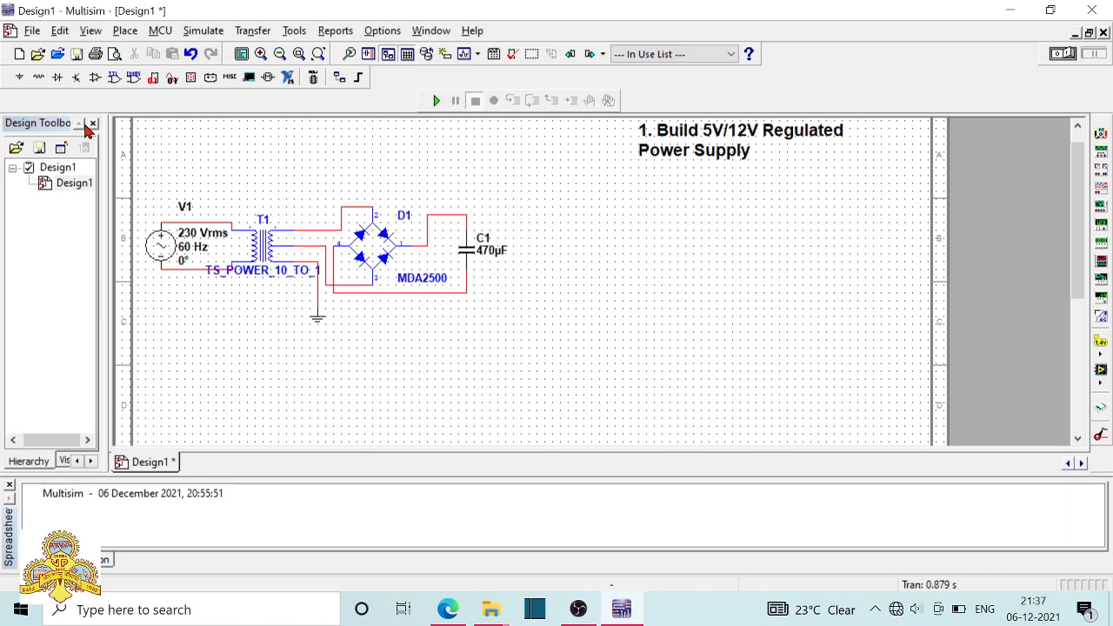
Step: Place an LM7805CT voltage regulator right of the capacitor and wire its LINE and COMMON pins to the capacitor's upper and lower lines
left_click(18, 79)
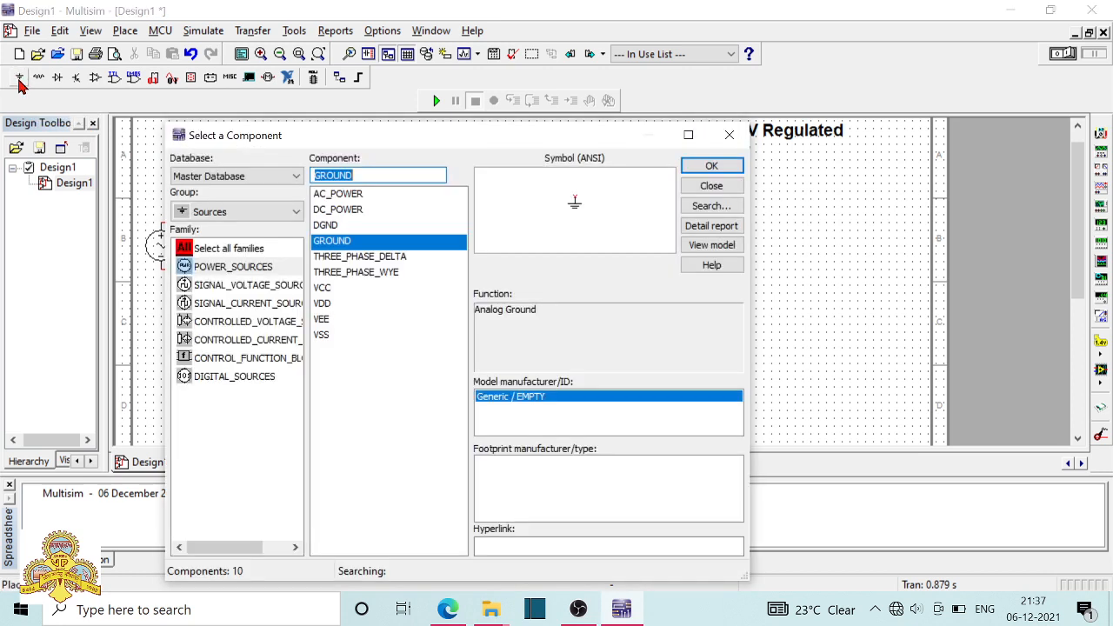
left_click(221, 212)
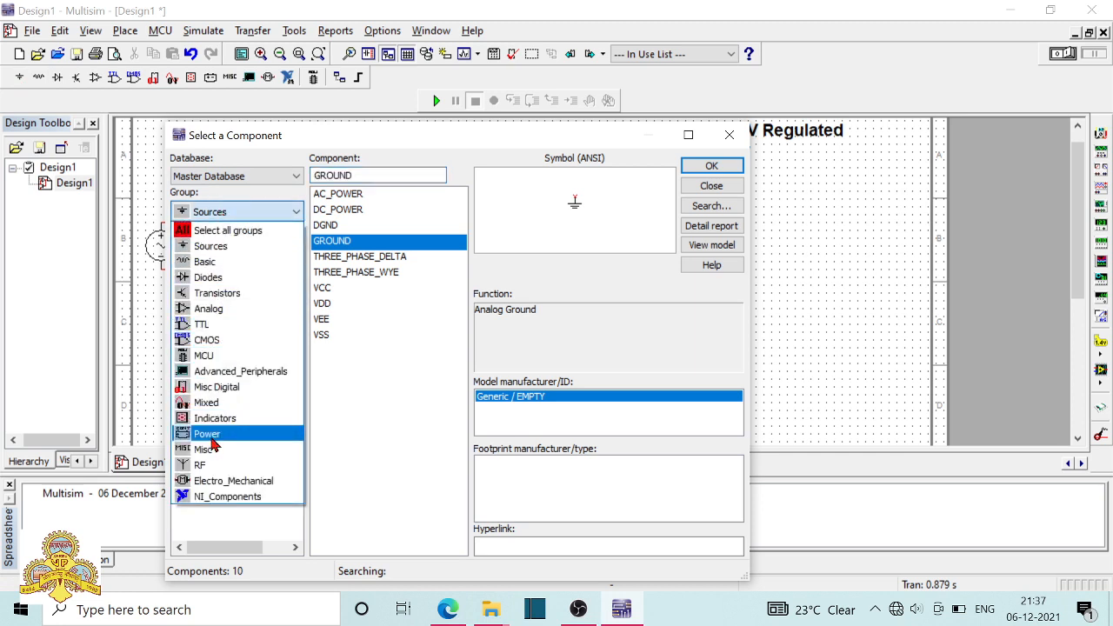
left_click(210, 439)
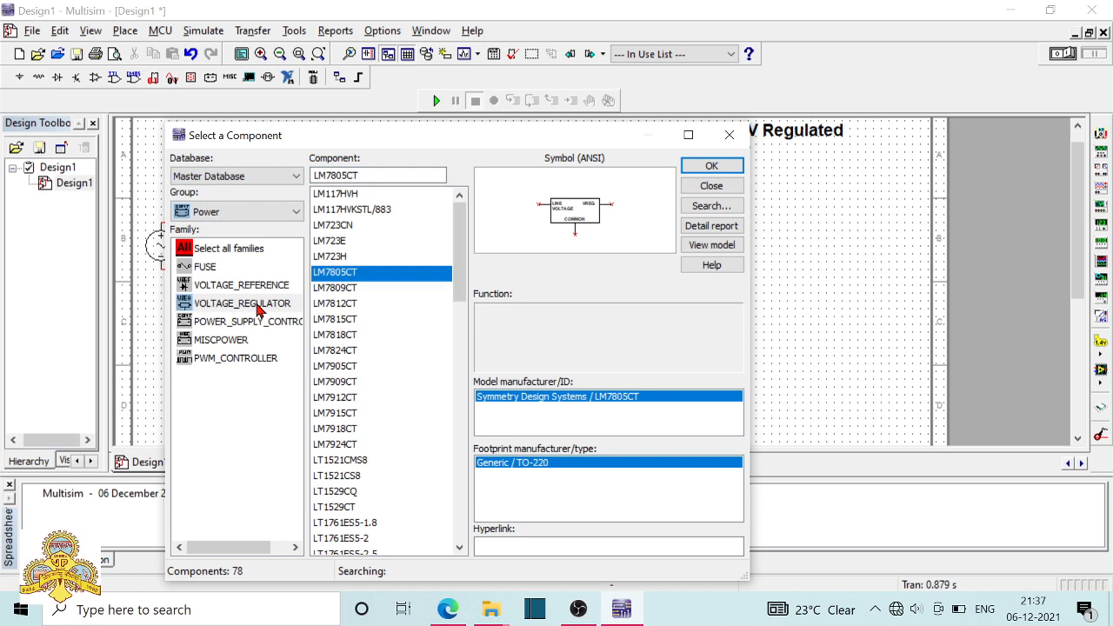
left_click(258, 310)
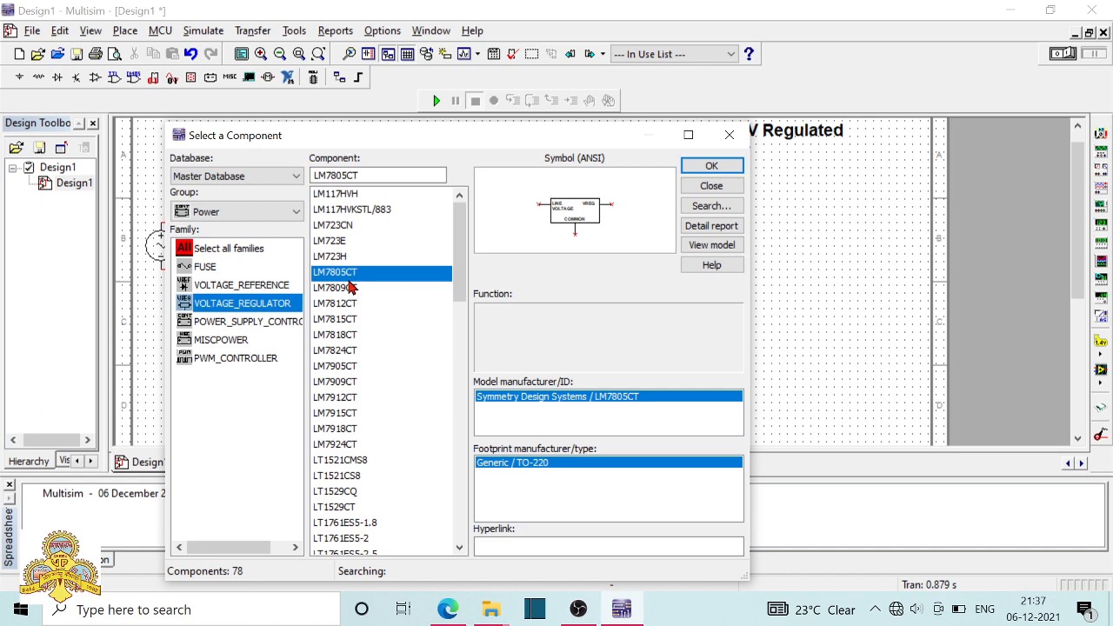
left_click(705, 166)
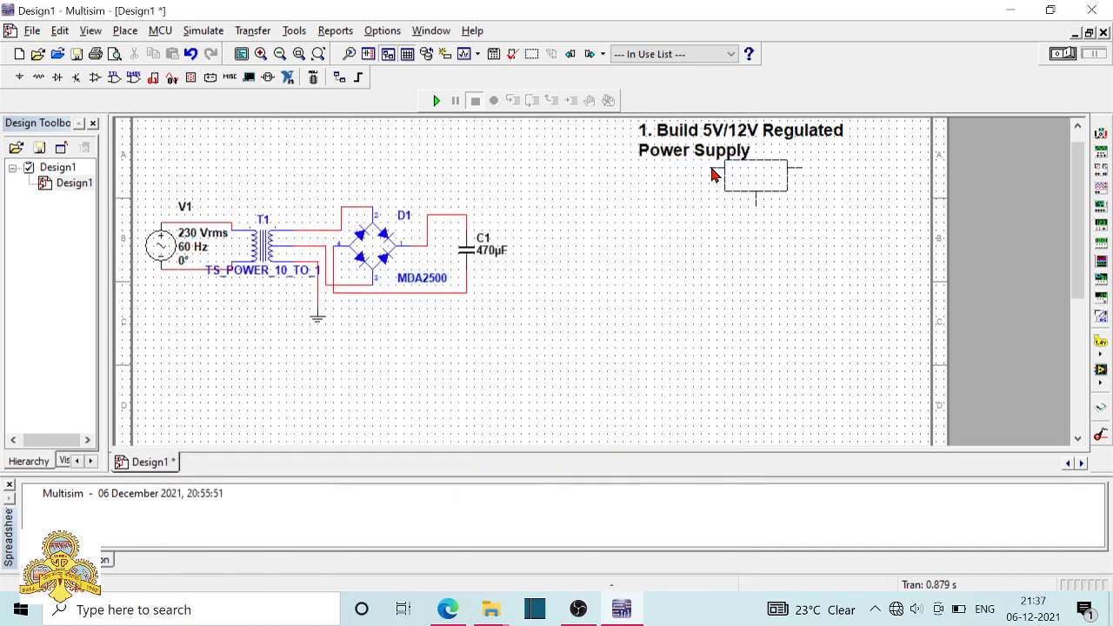
left_click(514, 222)
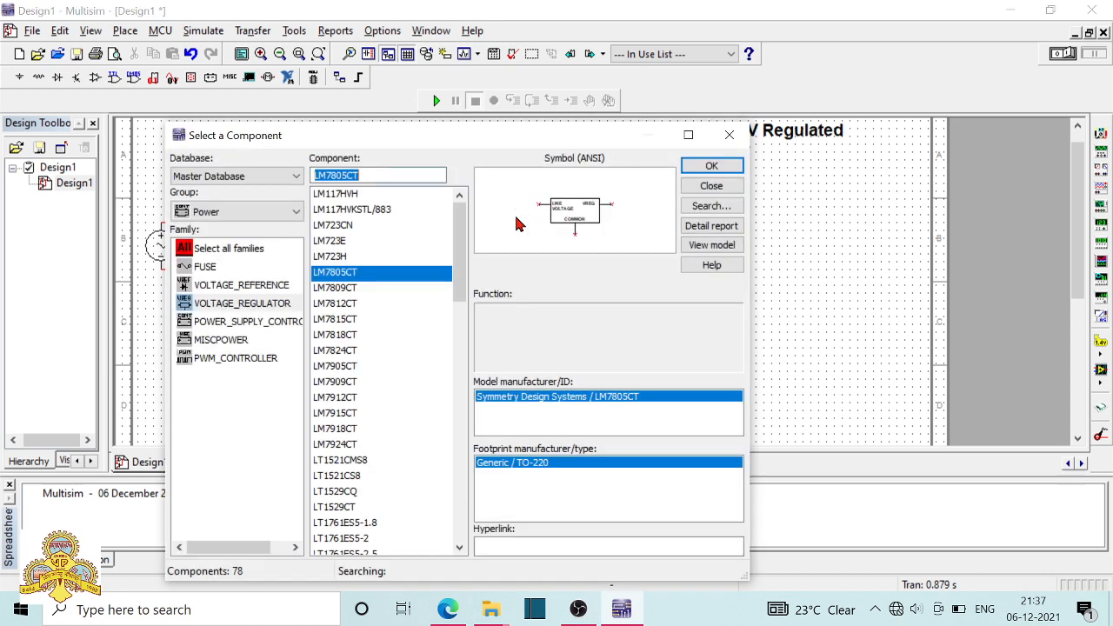
left_click(726, 136)
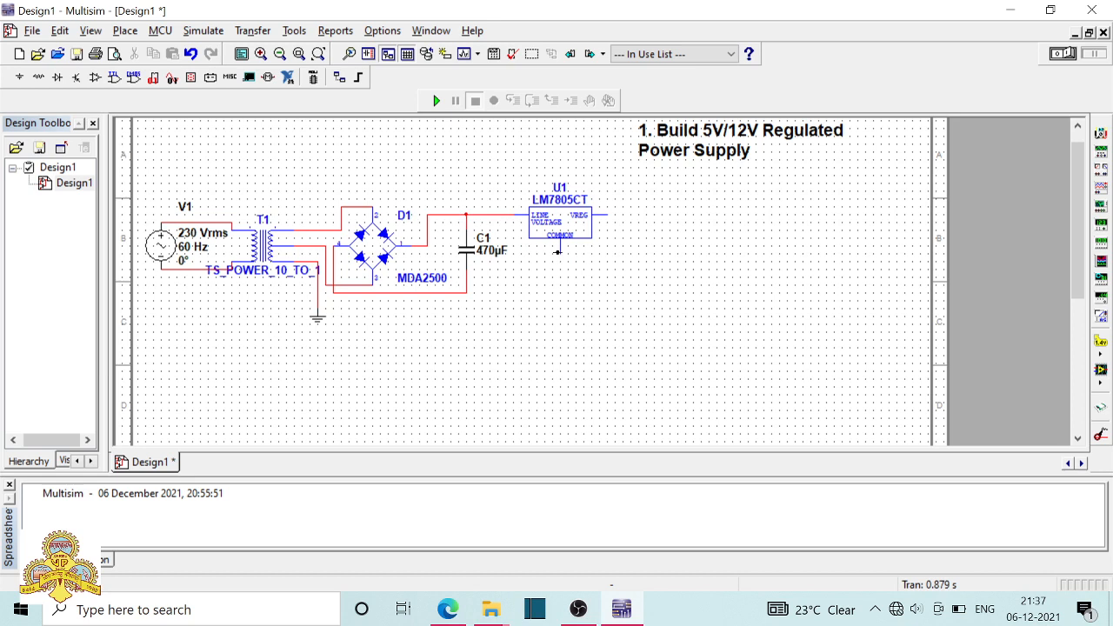
left_click(470, 293)
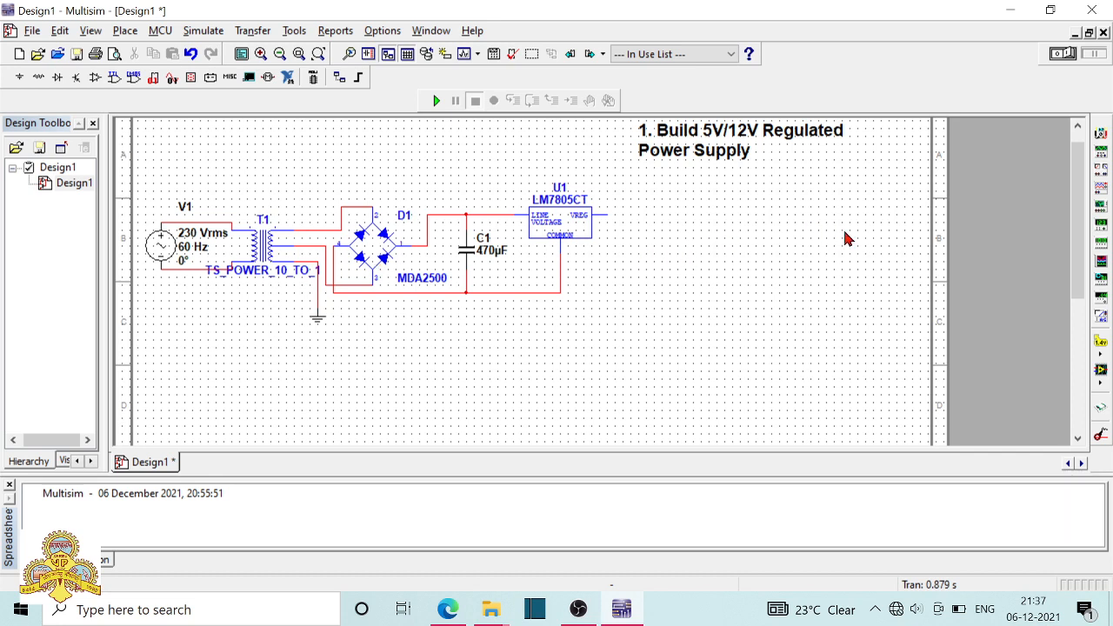
Step: Place an oscilloscope to the right of the voltage regulator and a multimeter above the bridge rectifier
left_click(1101, 189)
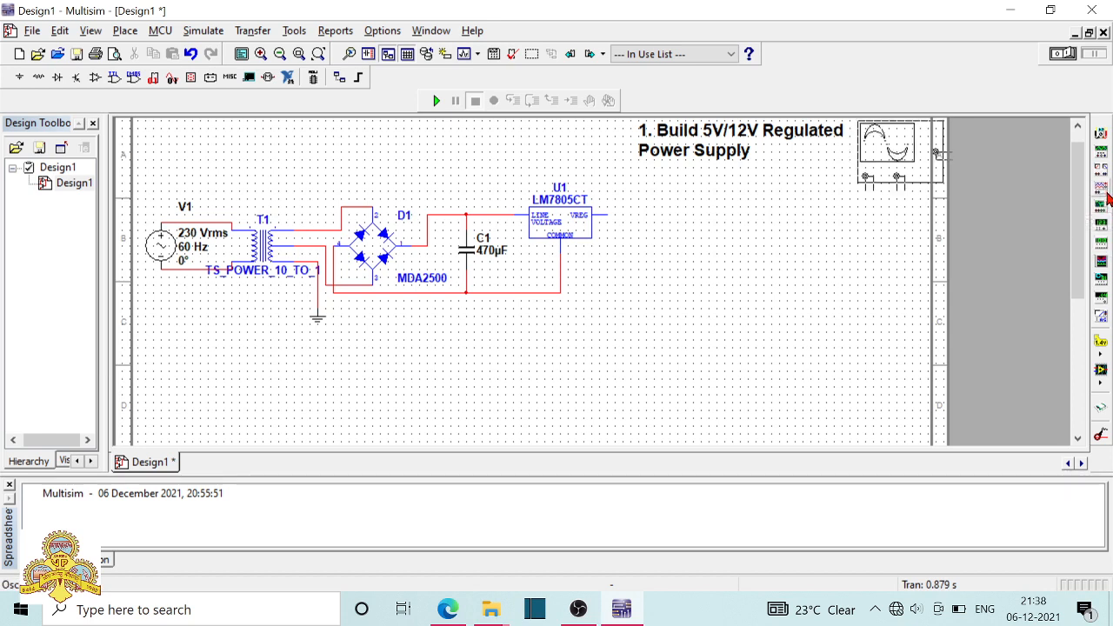
left_click(692, 255)
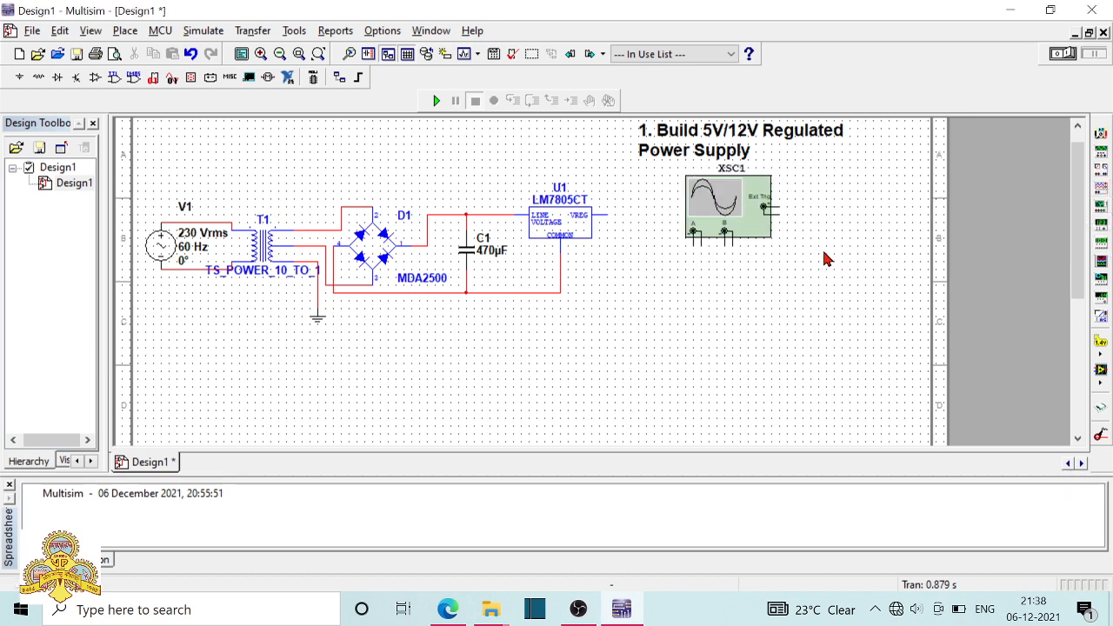
left_click(1100, 137)
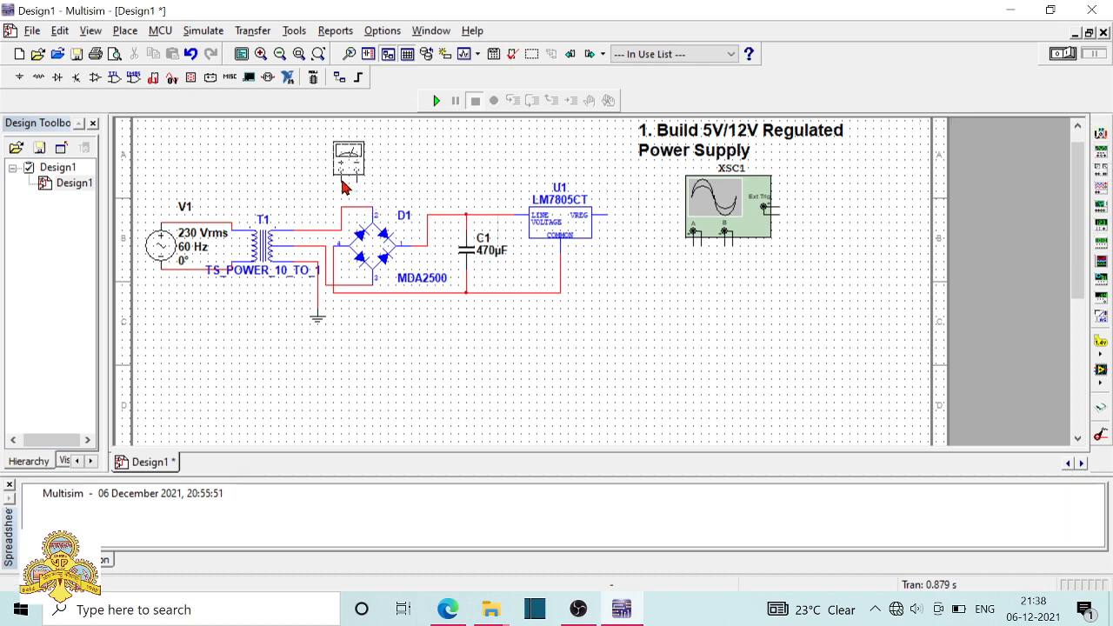
left_click(328, 183)
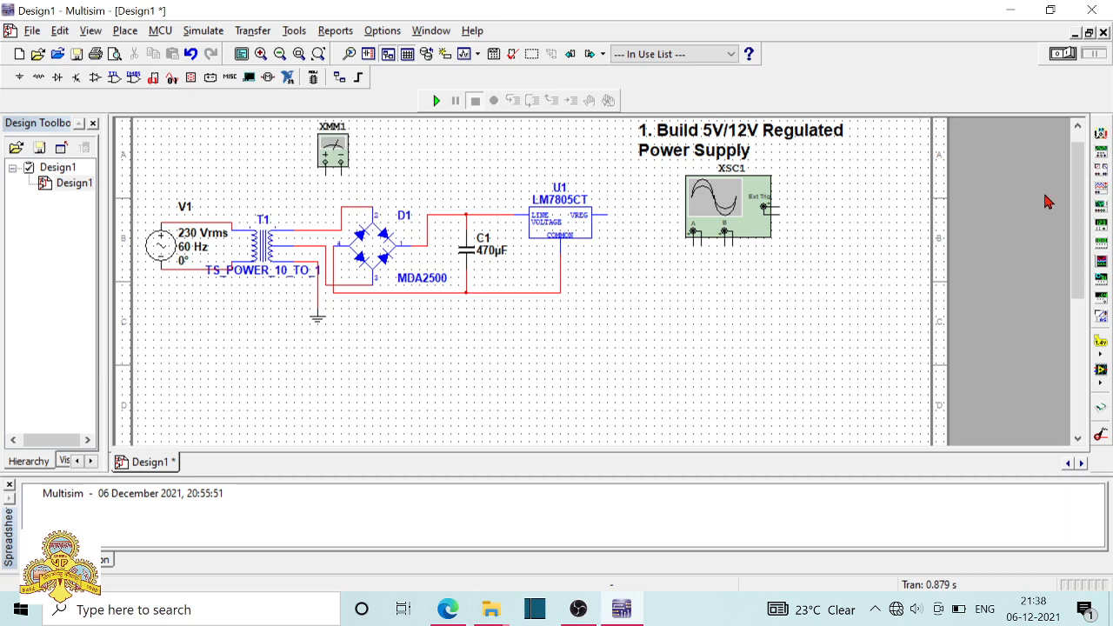
Step: Add a second multimeter and position it above the LM7805CT voltage regulator
left_click(1100, 162)
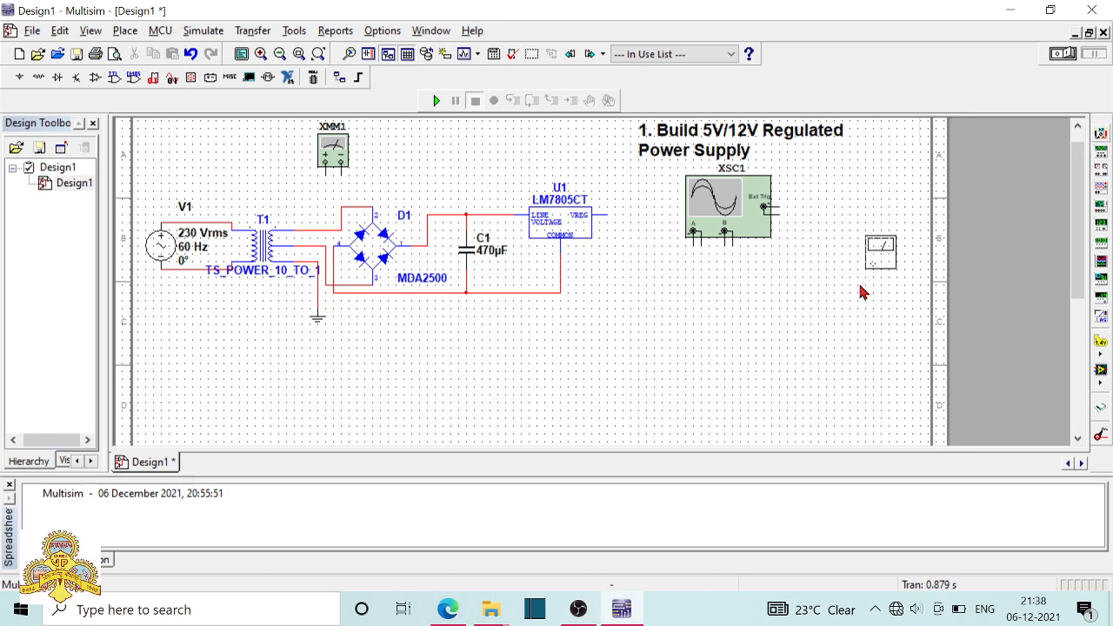
left_click(683, 311)
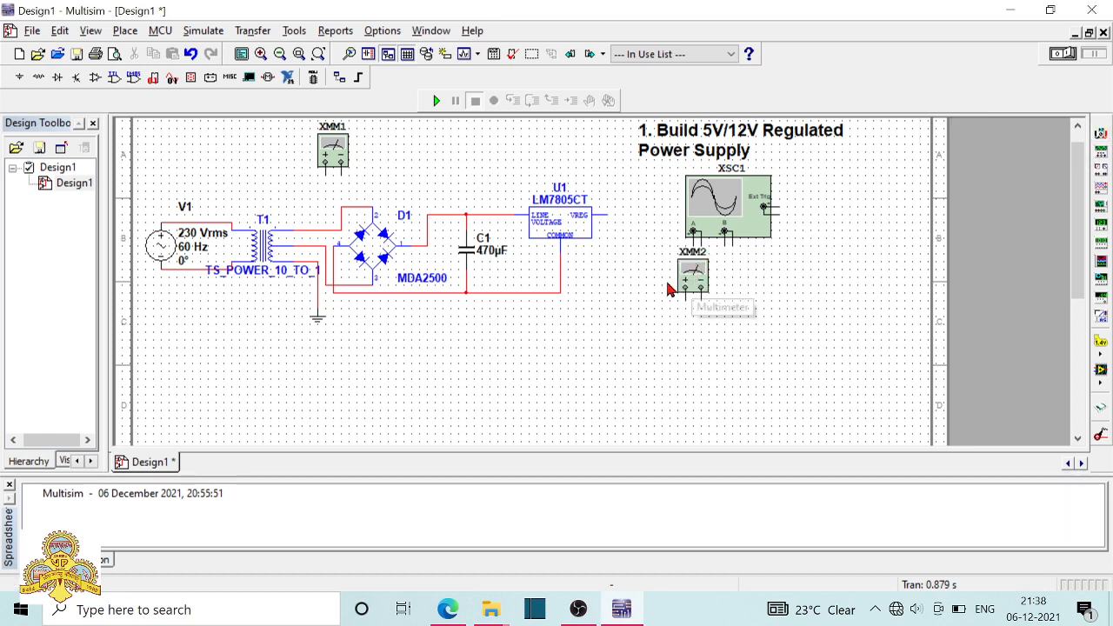
left_click_drag(673, 290, 570, 170)
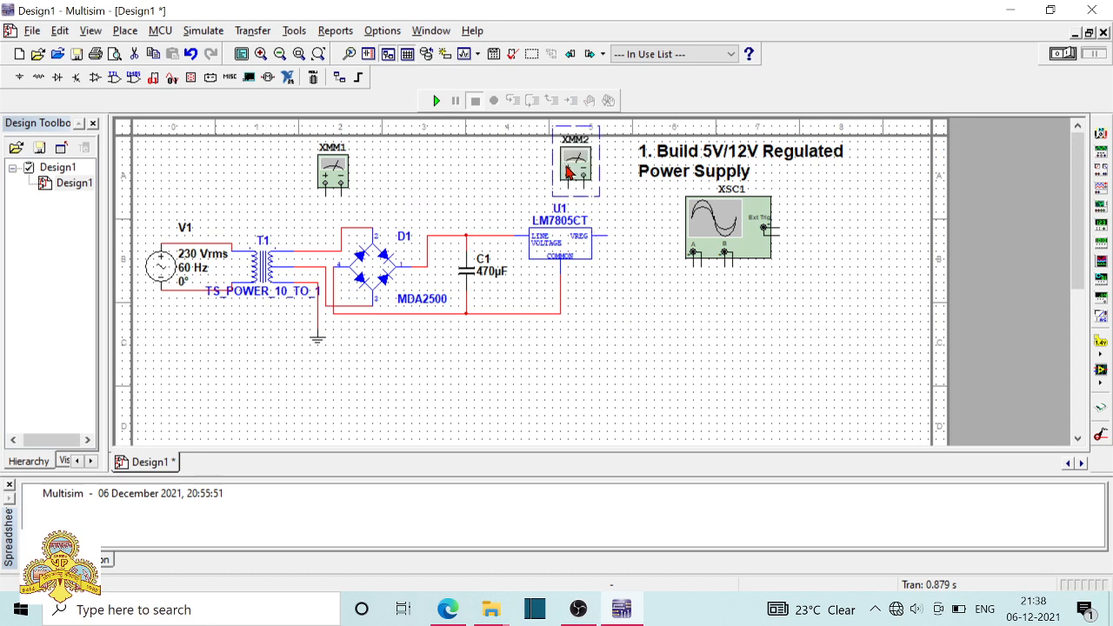
left_click(658, 268)
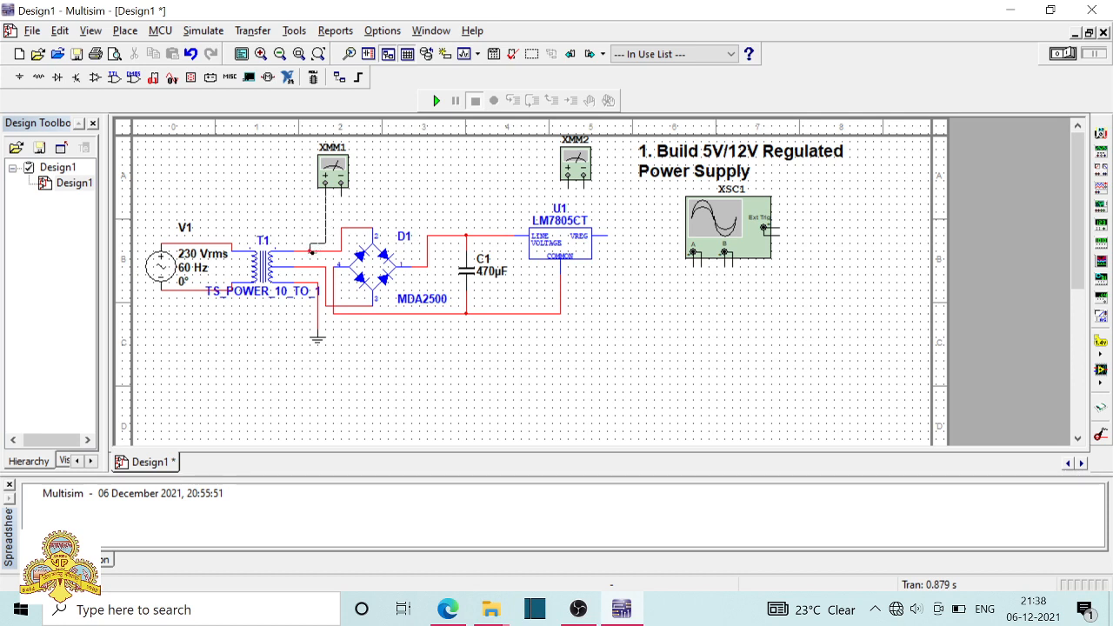
Step: Wire the first multimeter across the transformer's upper secondary and center tap, and the second between the regulator's VREG output and common line
left_click(306, 252)
left_click(310, 267)
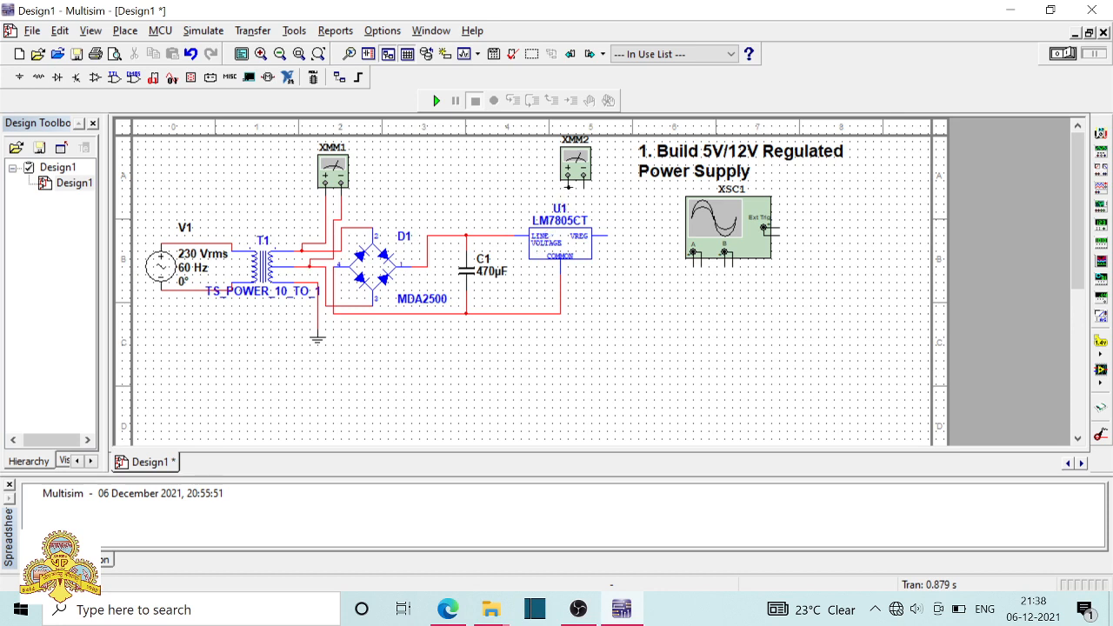
left_click(568, 183)
left_click(606, 235)
left_click(582, 194)
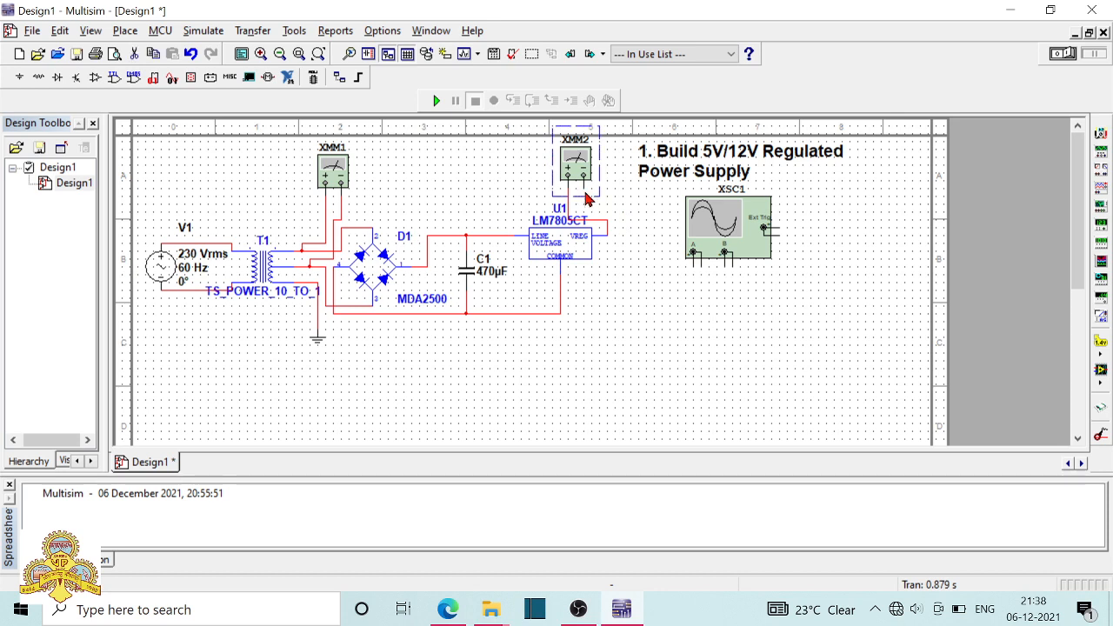
left_click(615, 217)
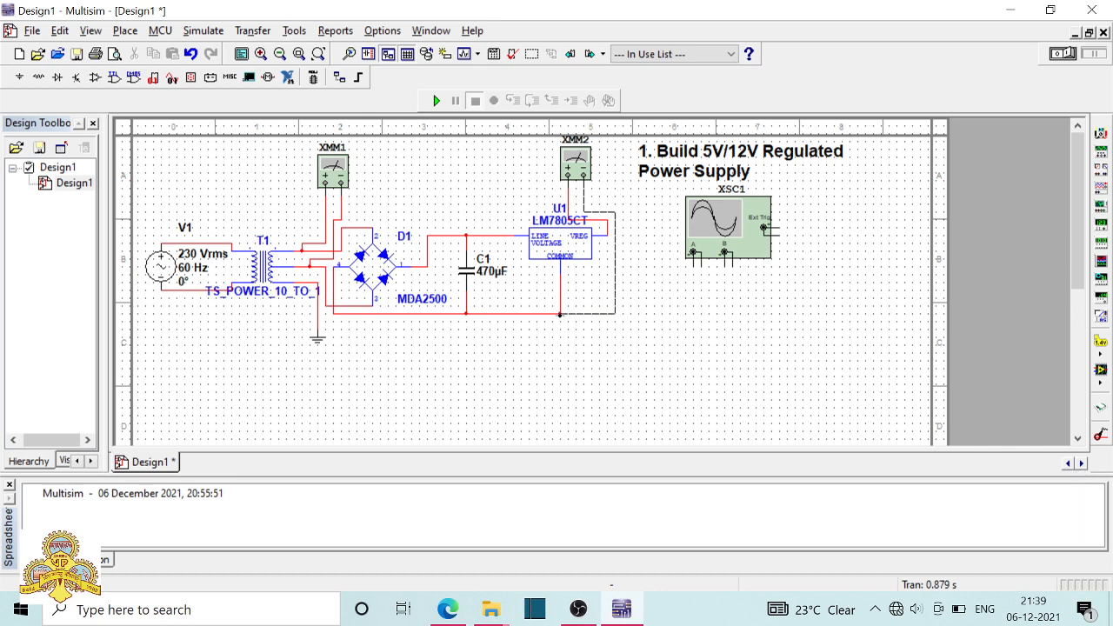
left_click(560, 313)
Step: Wire the oscilloscope's channel A between the regulator's VREG output and the common line
left_click(607, 228)
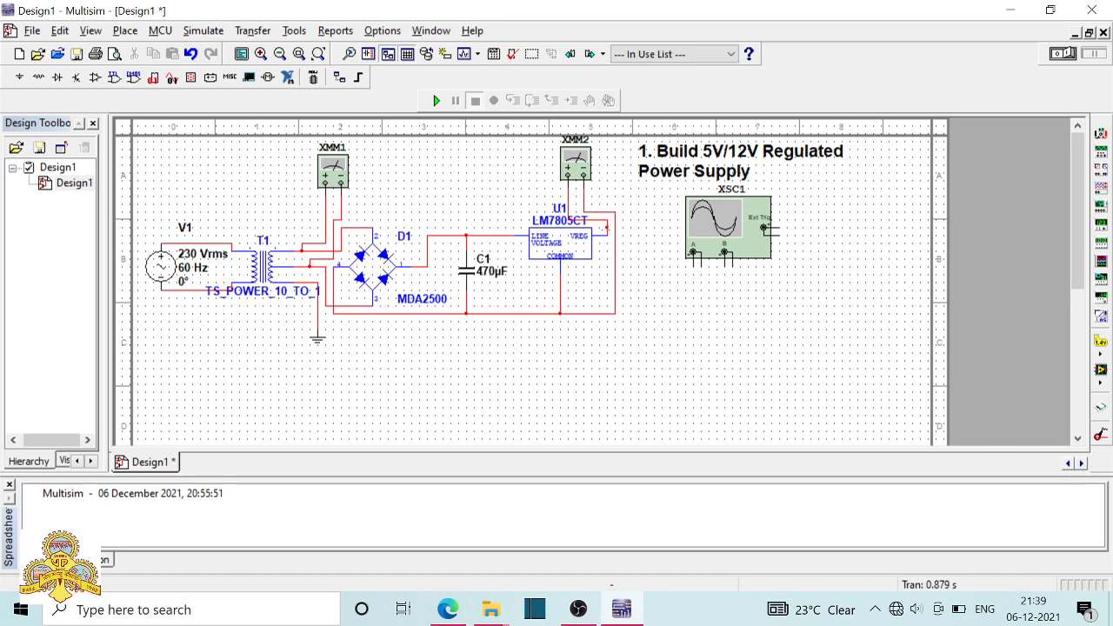
left_click(701, 264)
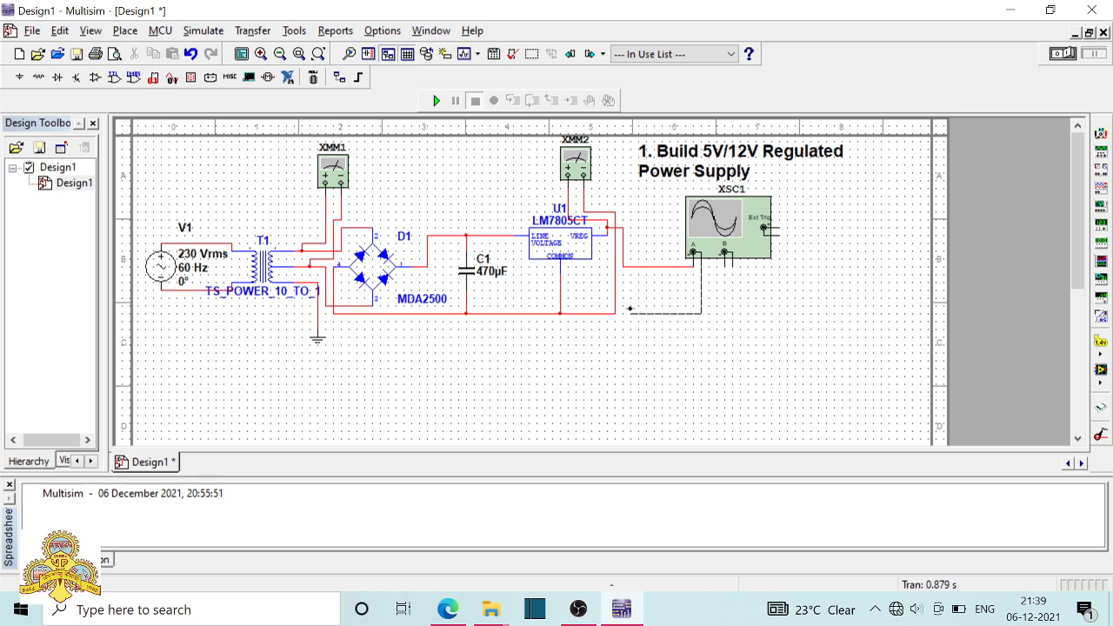
left_click(615, 306)
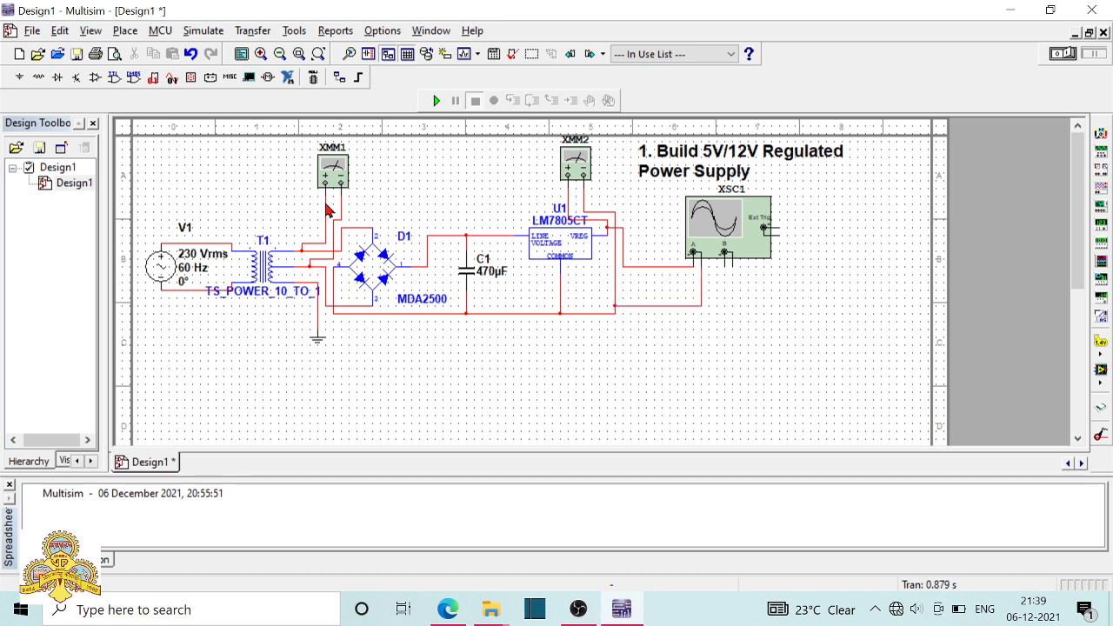
Step: Place a GROUND component from the power sources on the common line directly below capacitor C1
left_click(20, 79)
left_click(343, 245)
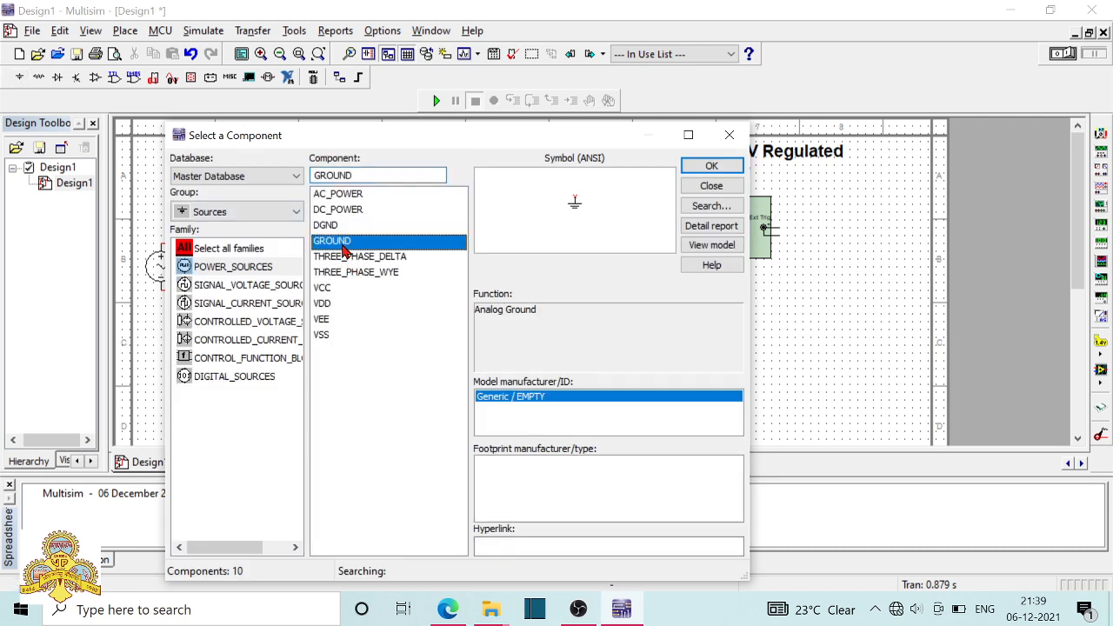
double_click(343, 249)
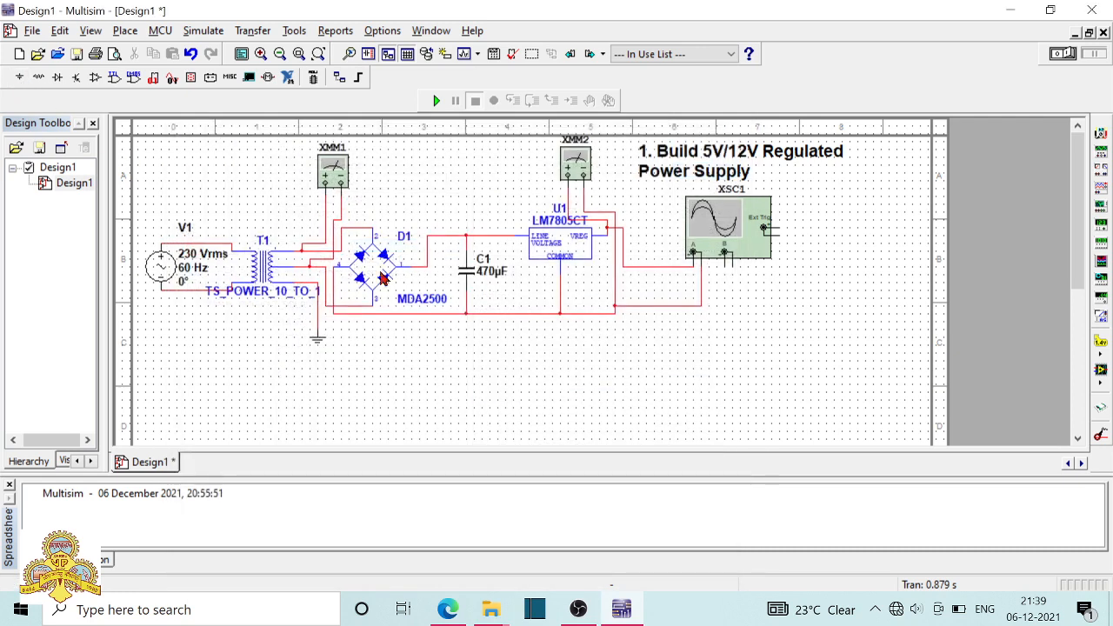
left_click(466, 324)
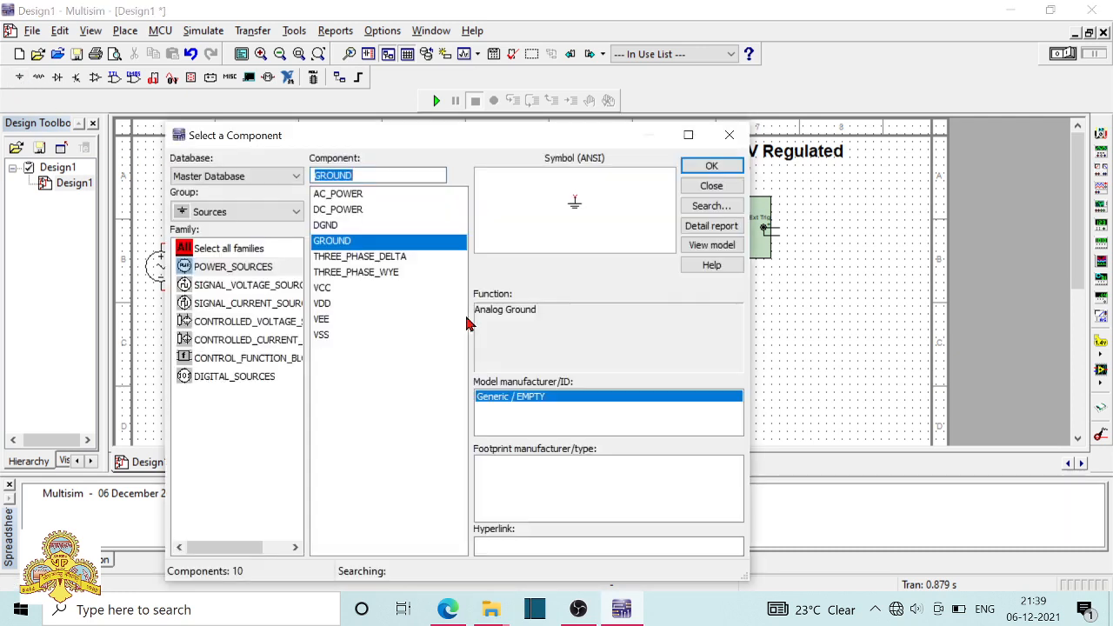
left_click(730, 139)
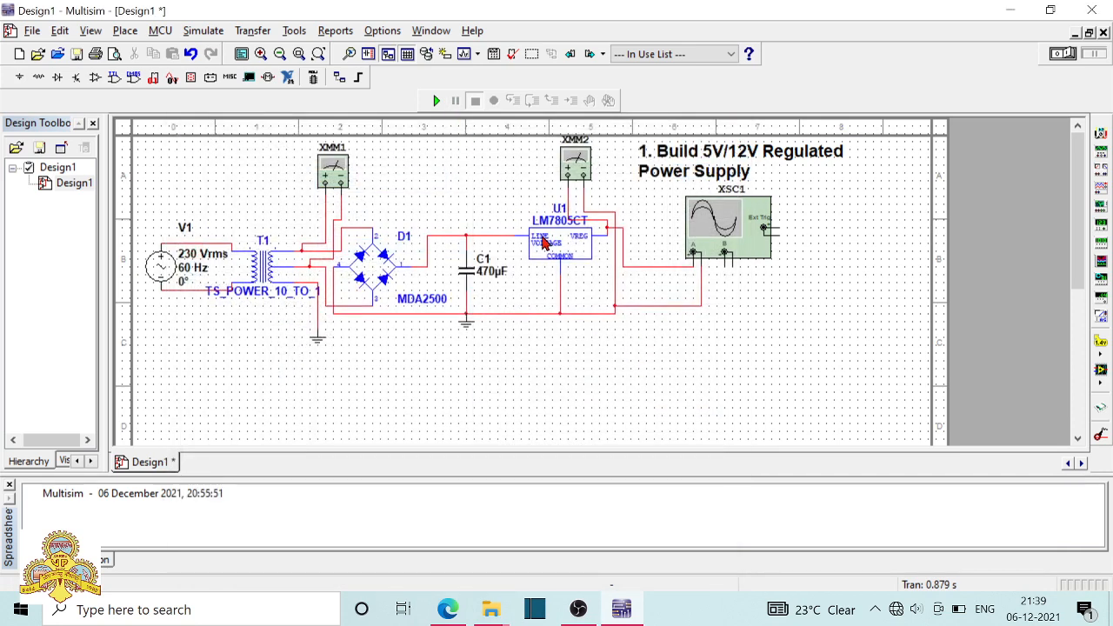
Step: Run the simulation and show both multimeter readings below the circuit, with XMM1 set to AC voltage
left_click(437, 101)
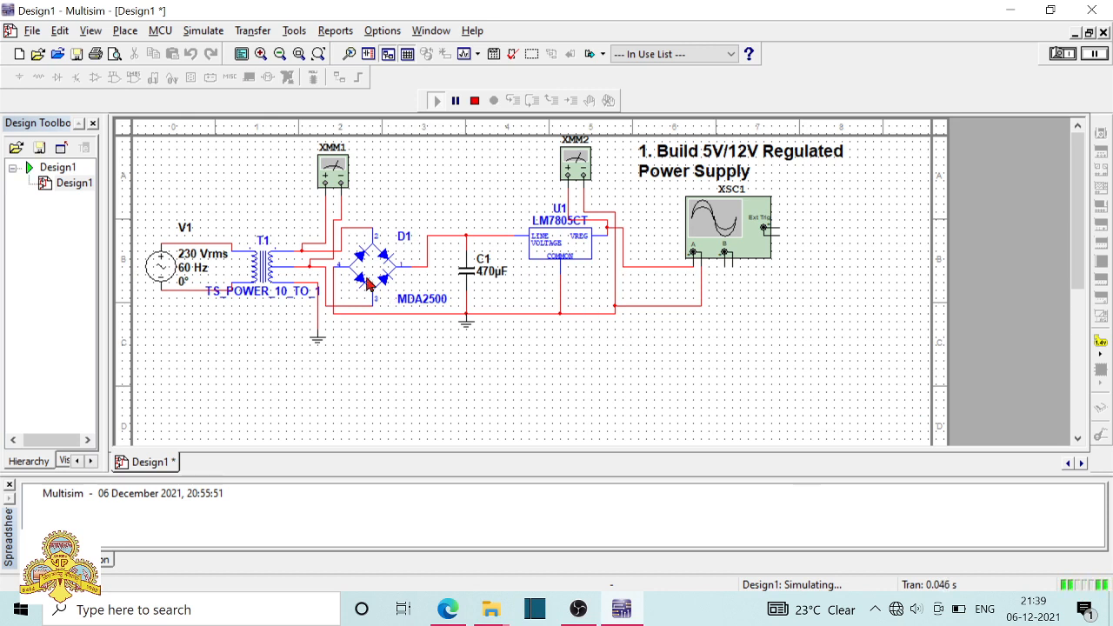
double_click(333, 180)
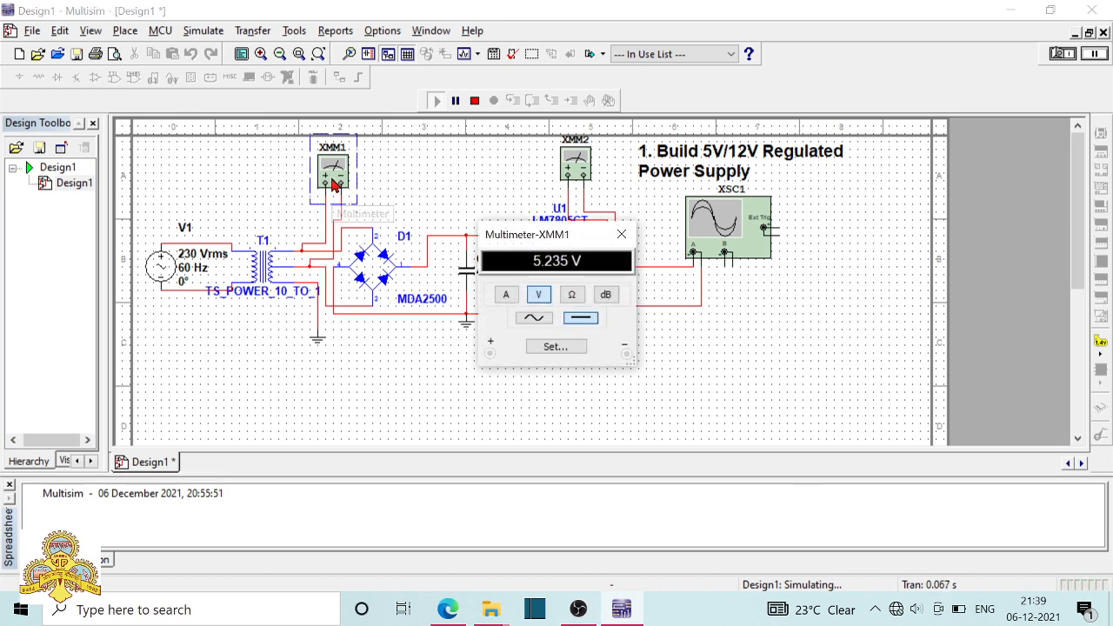
left_click(534, 320)
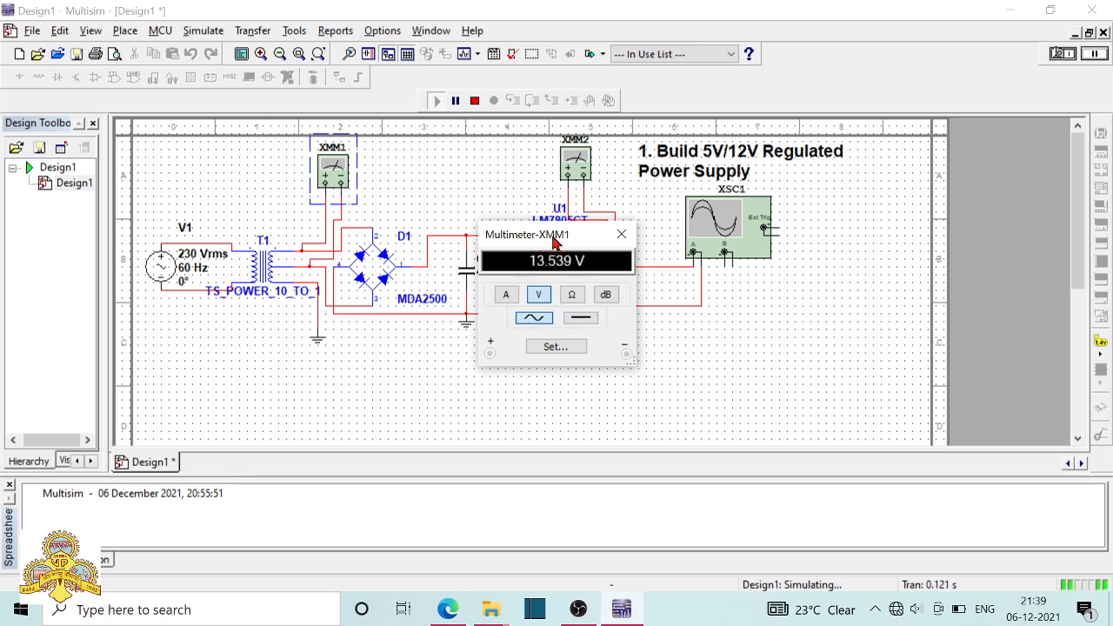
left_click_drag(557, 236, 596, 332)
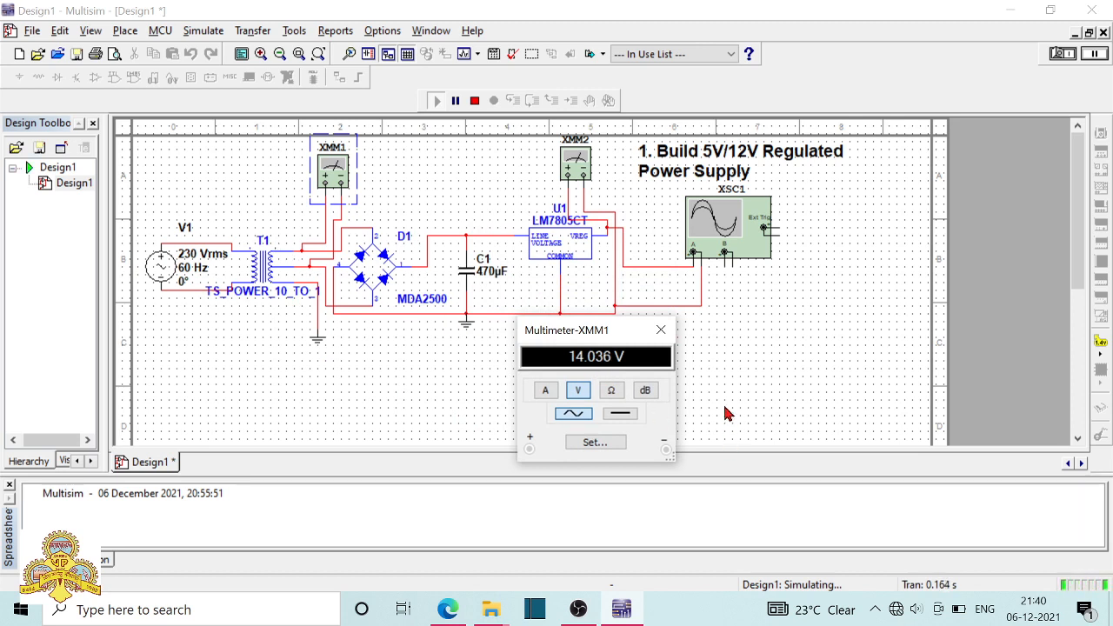
left_click_drag(610, 336, 232, 345)
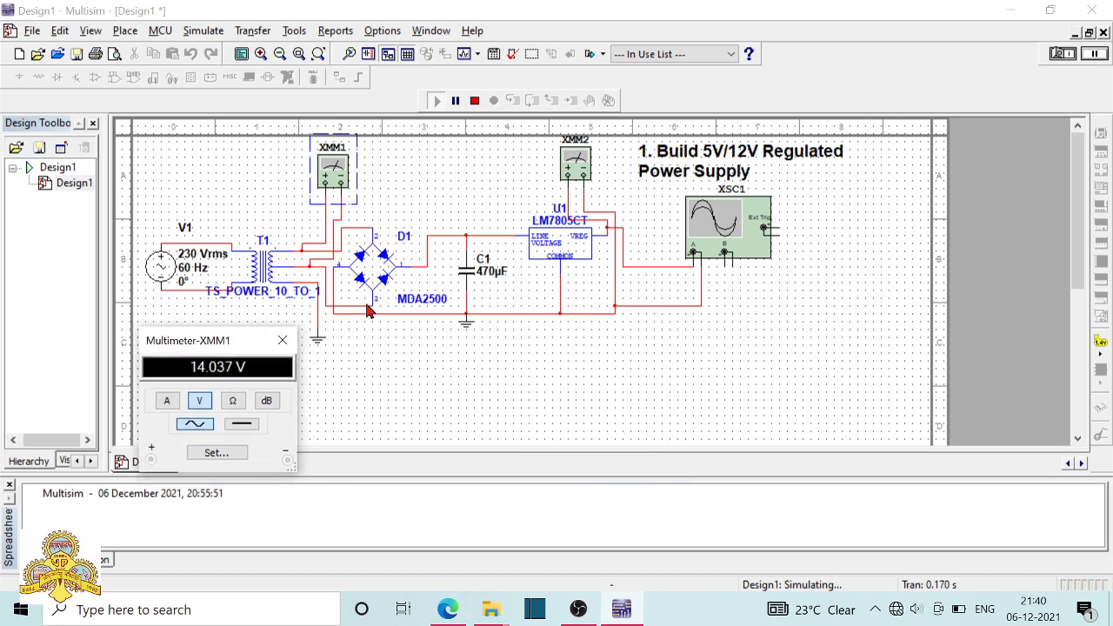
double_click(573, 173)
left_click_drag(563, 240, 432, 369)
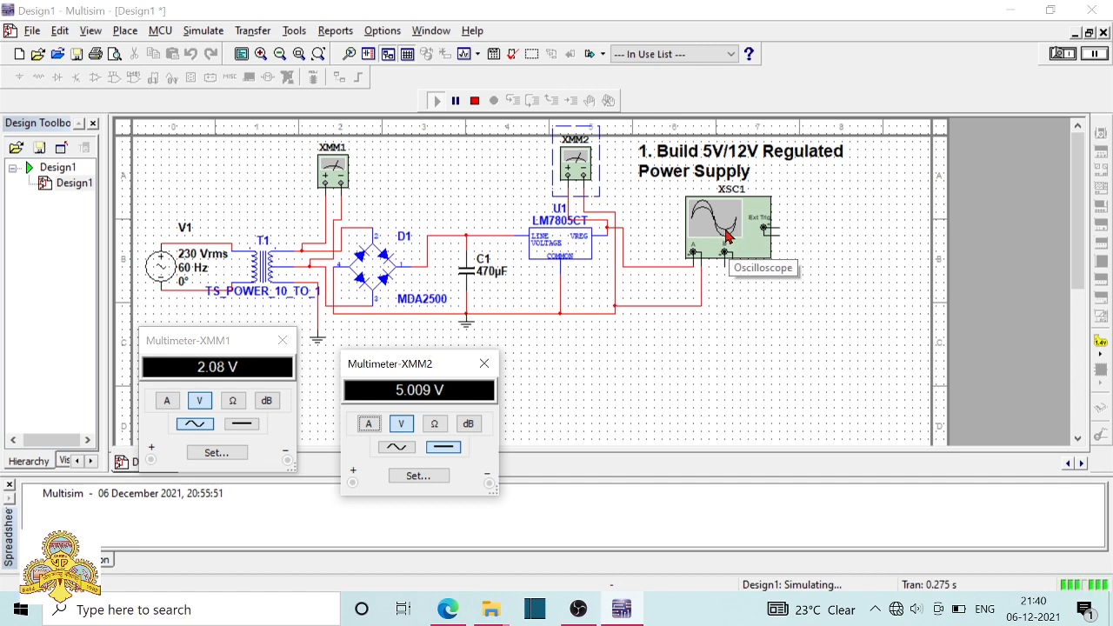
Step: Open the oscilloscope display and examine the channel A trace of the regulator output, keeping the circuit in view
double_click(725, 230)
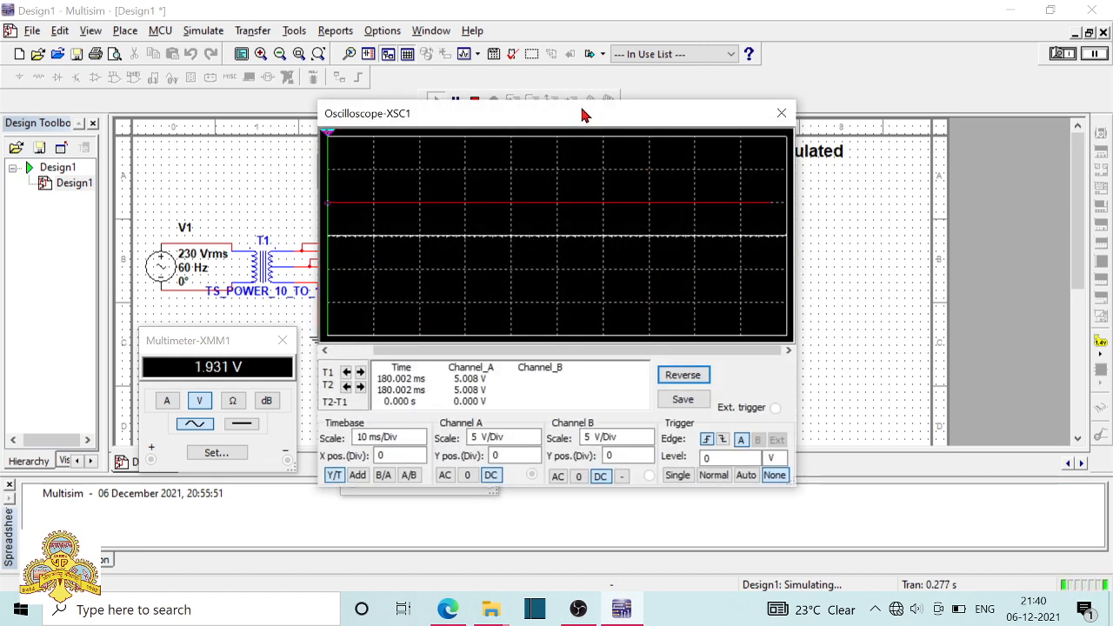
left_click_drag(583, 115, 796, 380)
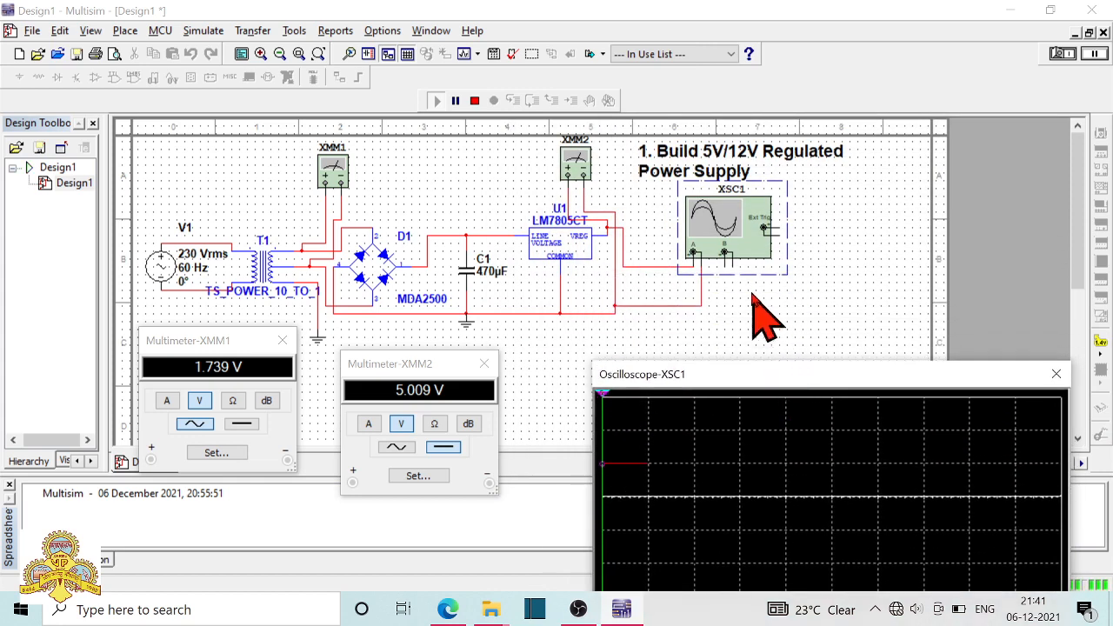
left_click_drag(752, 296, 749, 182)
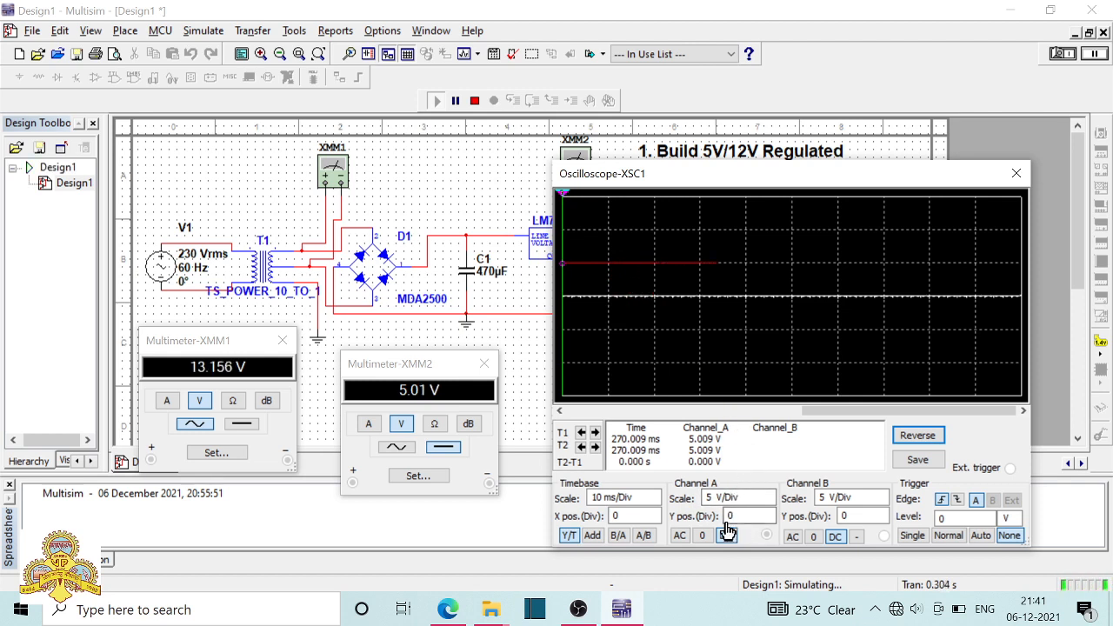
left_click_drag(813, 179, 887, 282)
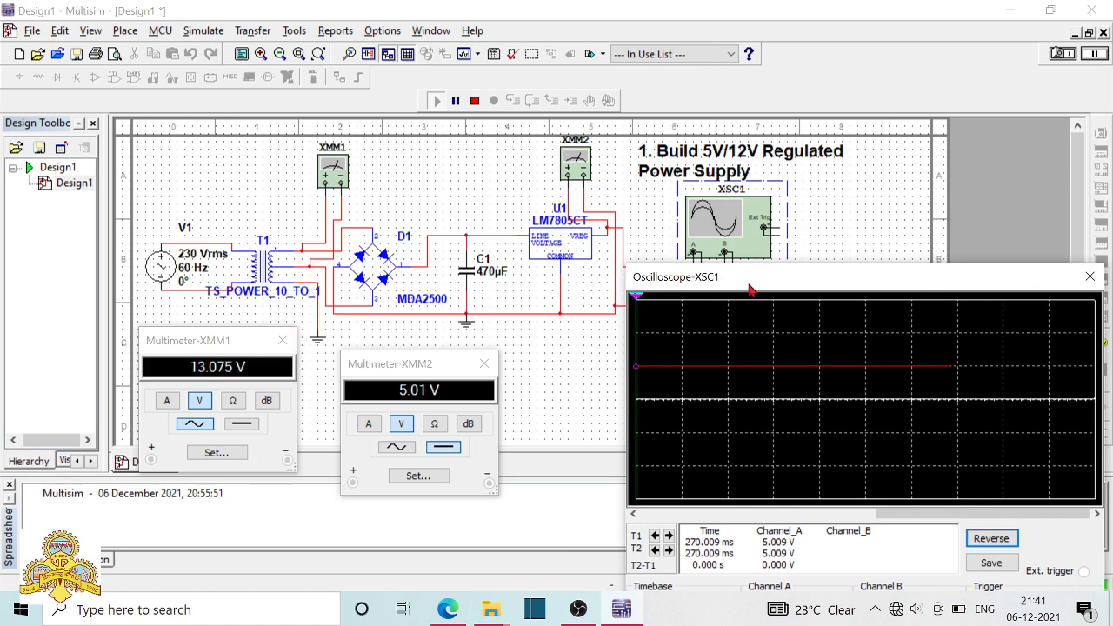
left_click_drag(750, 289, 735, 353)
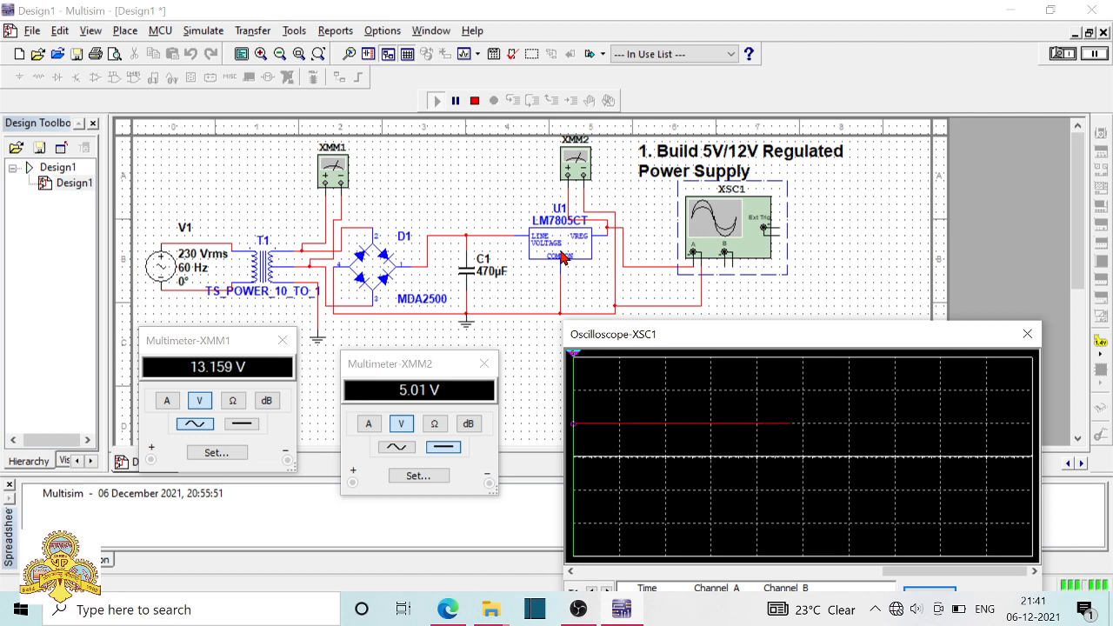
left_click_drag(685, 341, 644, 355)
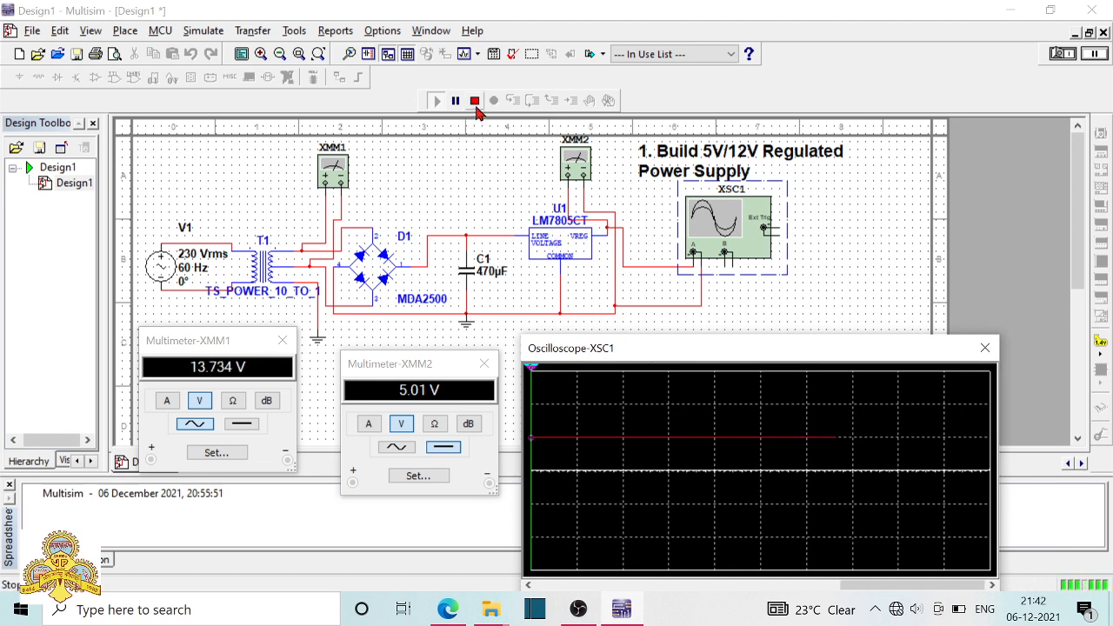
Step: Stop the simulation and replace voltage regulator U1 with an LM7812CT
left_click(475, 102)
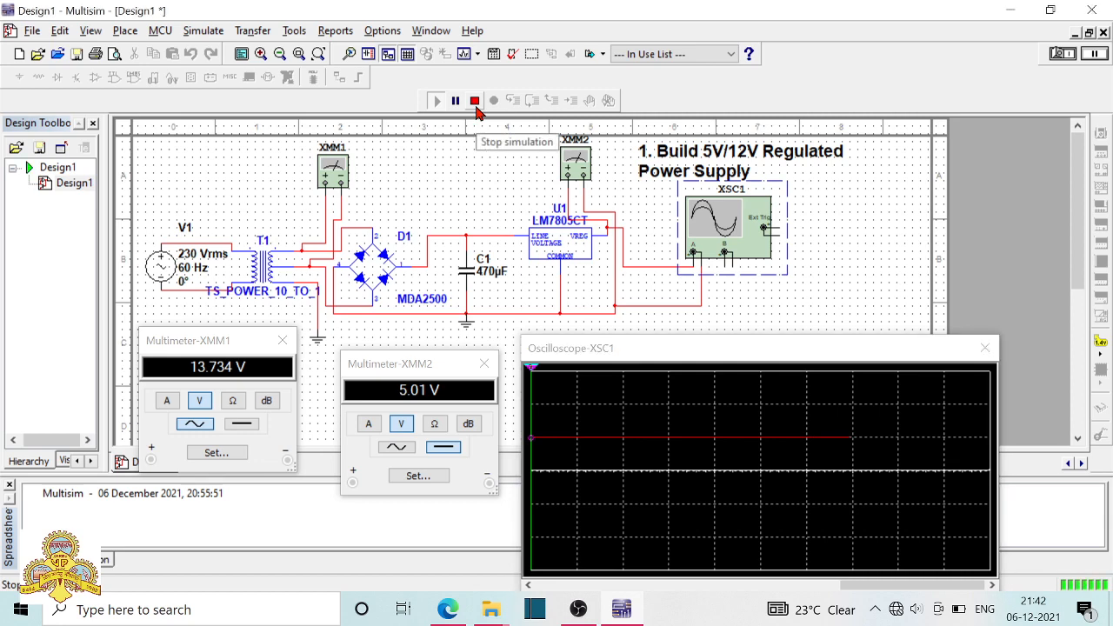
left_click(580, 248)
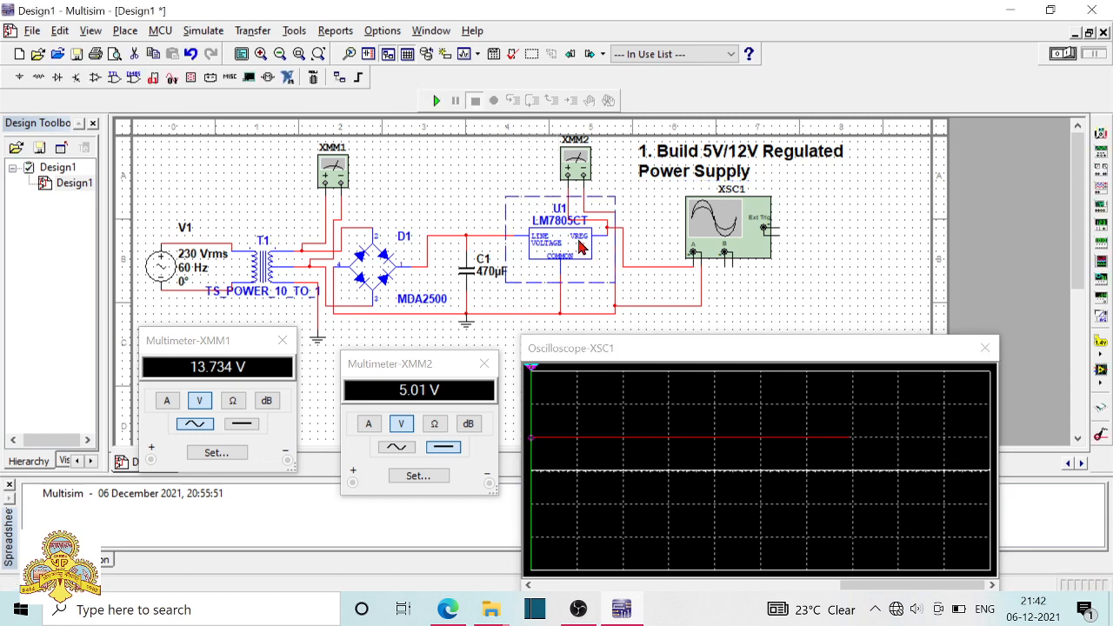
right_click(581, 247)
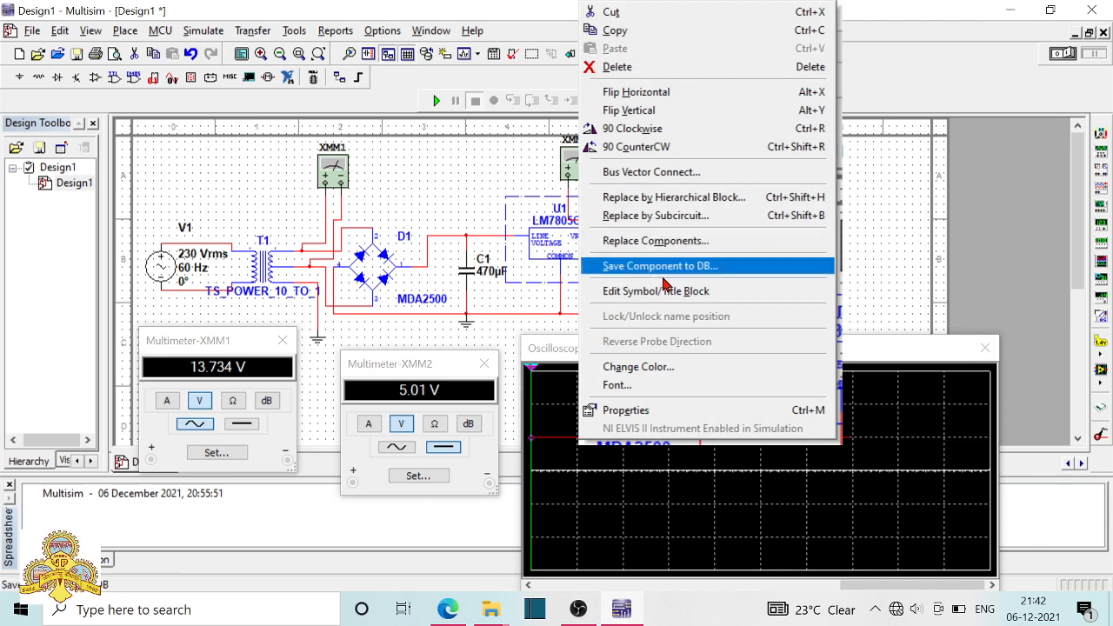
left_click(714, 247)
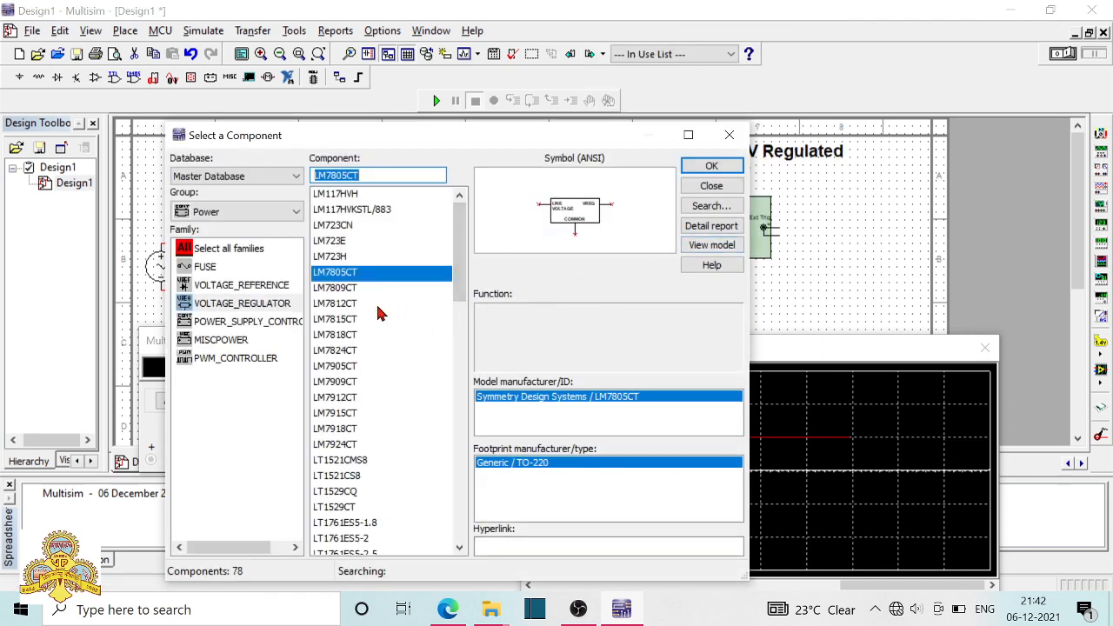
left_click(347, 306)
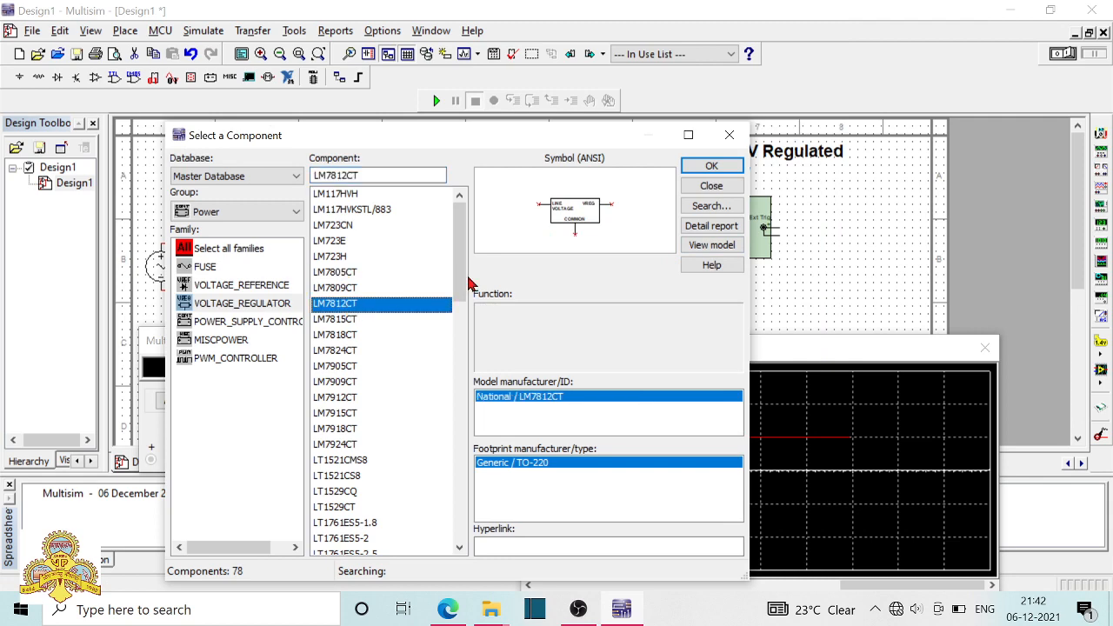
left_click(711, 167)
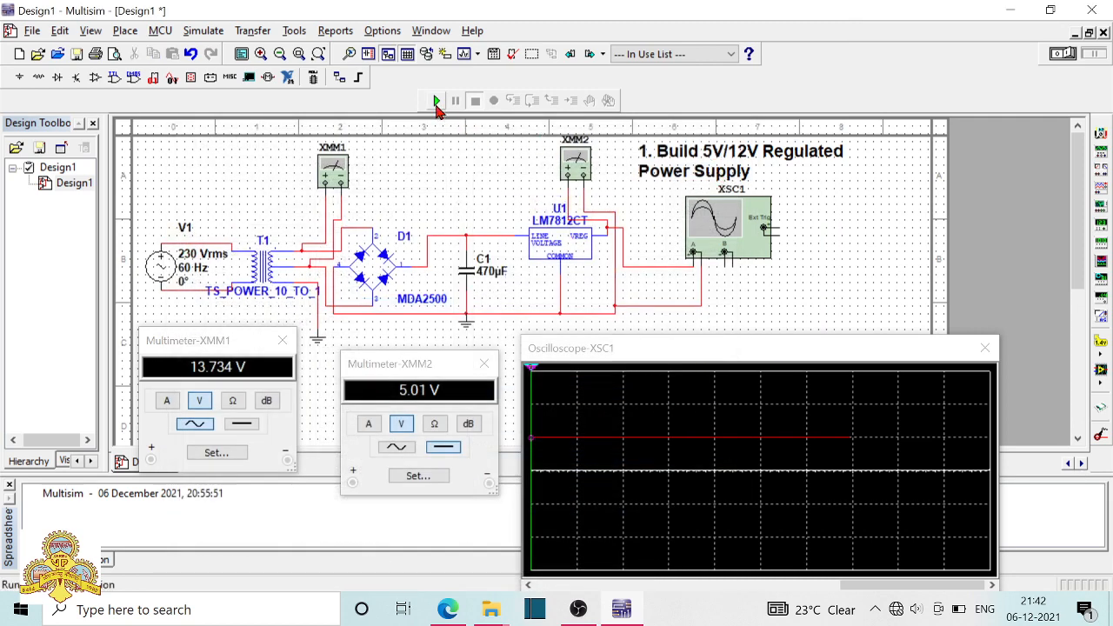
Step: Run the simulation with the LM7812CT and examine its output on the second multimeter and the oscilloscope
left_click(436, 102)
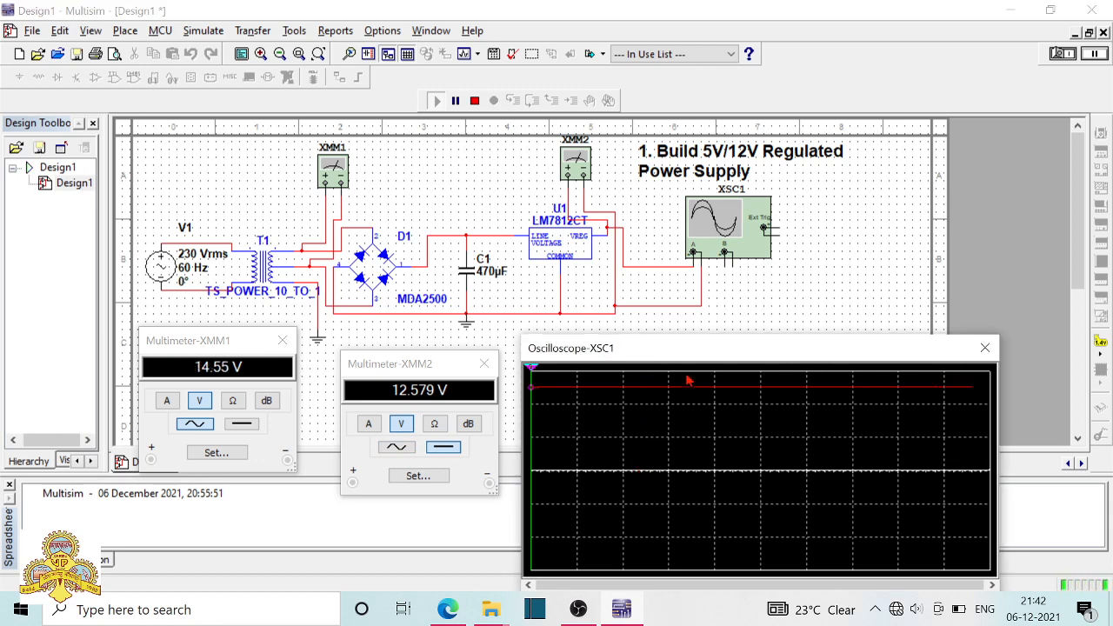
left_click_drag(706, 354, 706, 226)
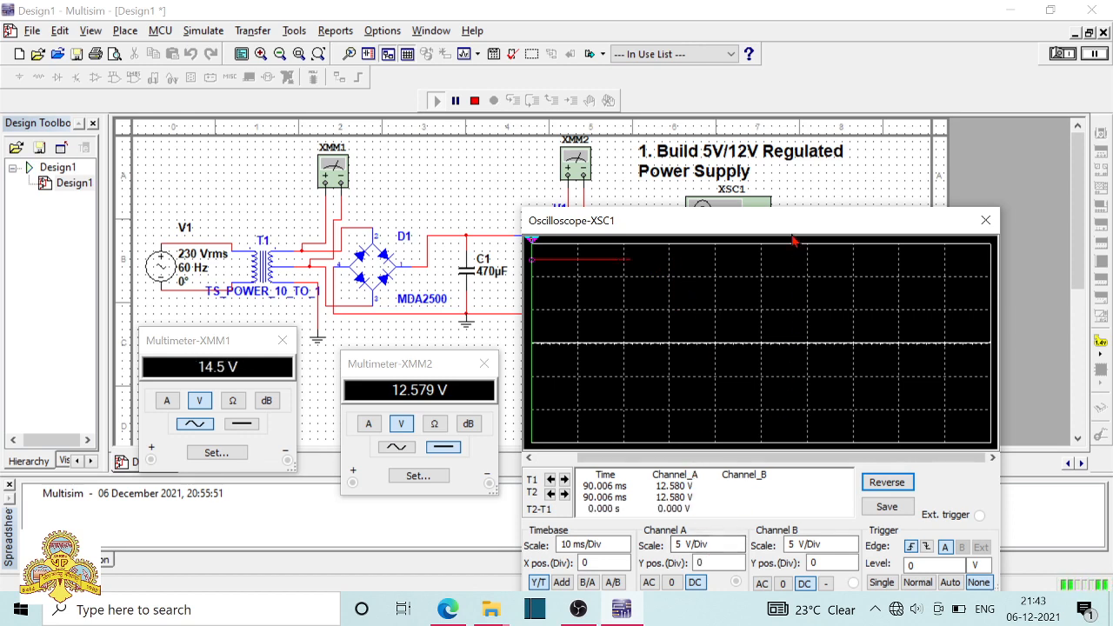
left_click_drag(767, 229, 837, 354)
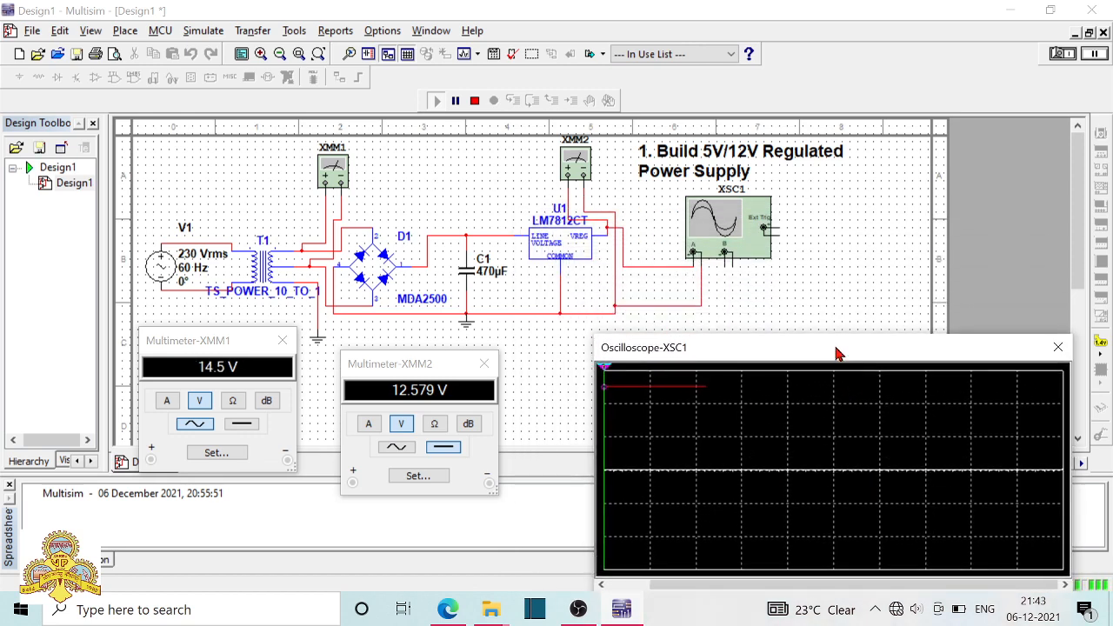